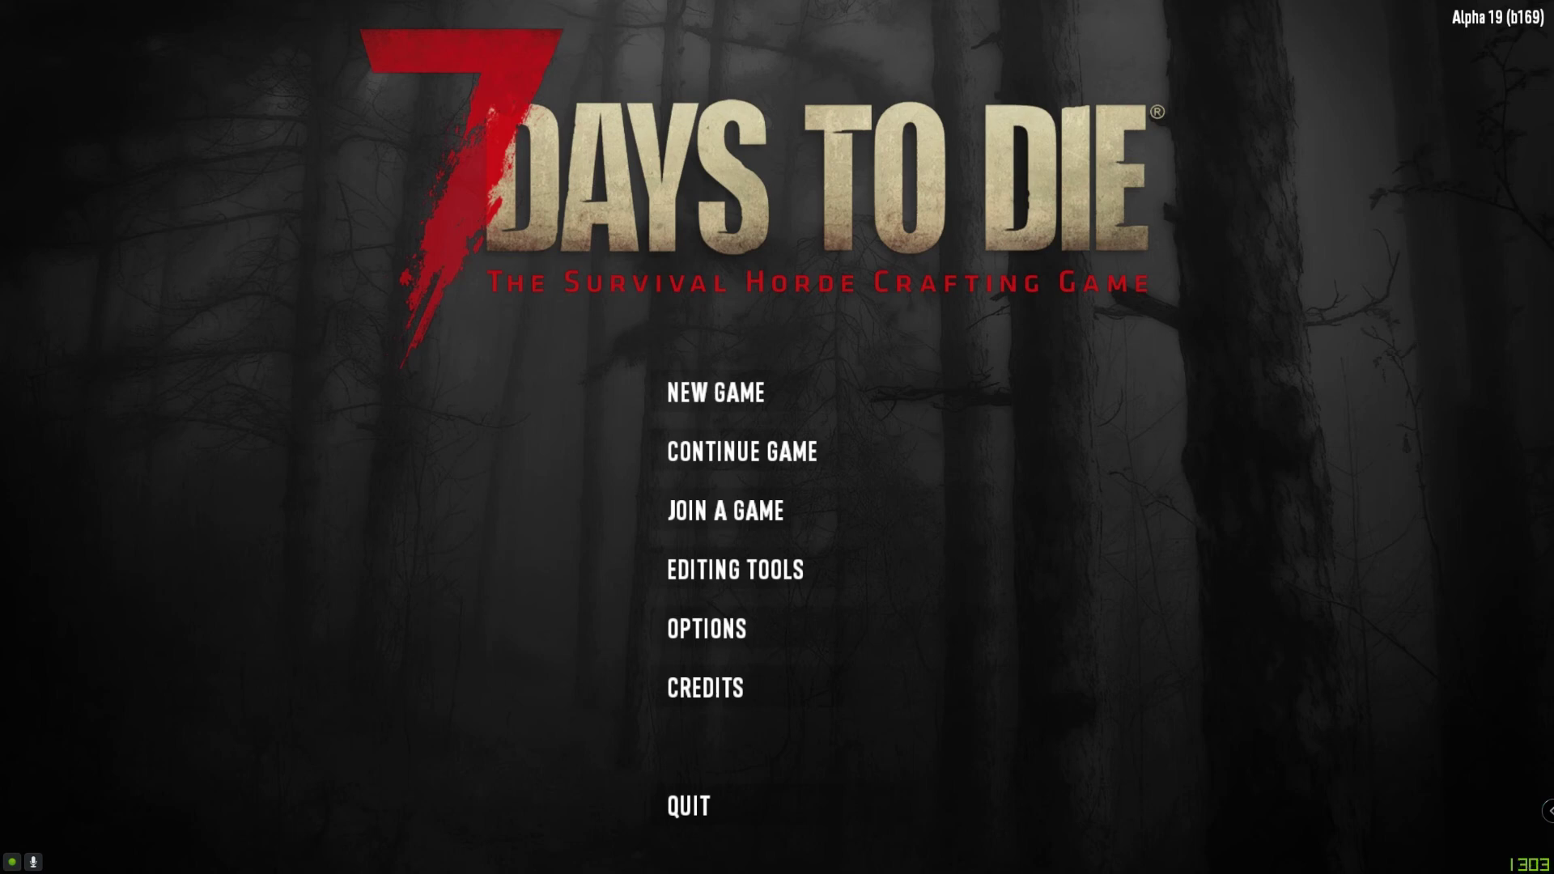
Open File Explorer at %APPDATA% and go to the 7DaysToDie\Saves folder
key("super+e")
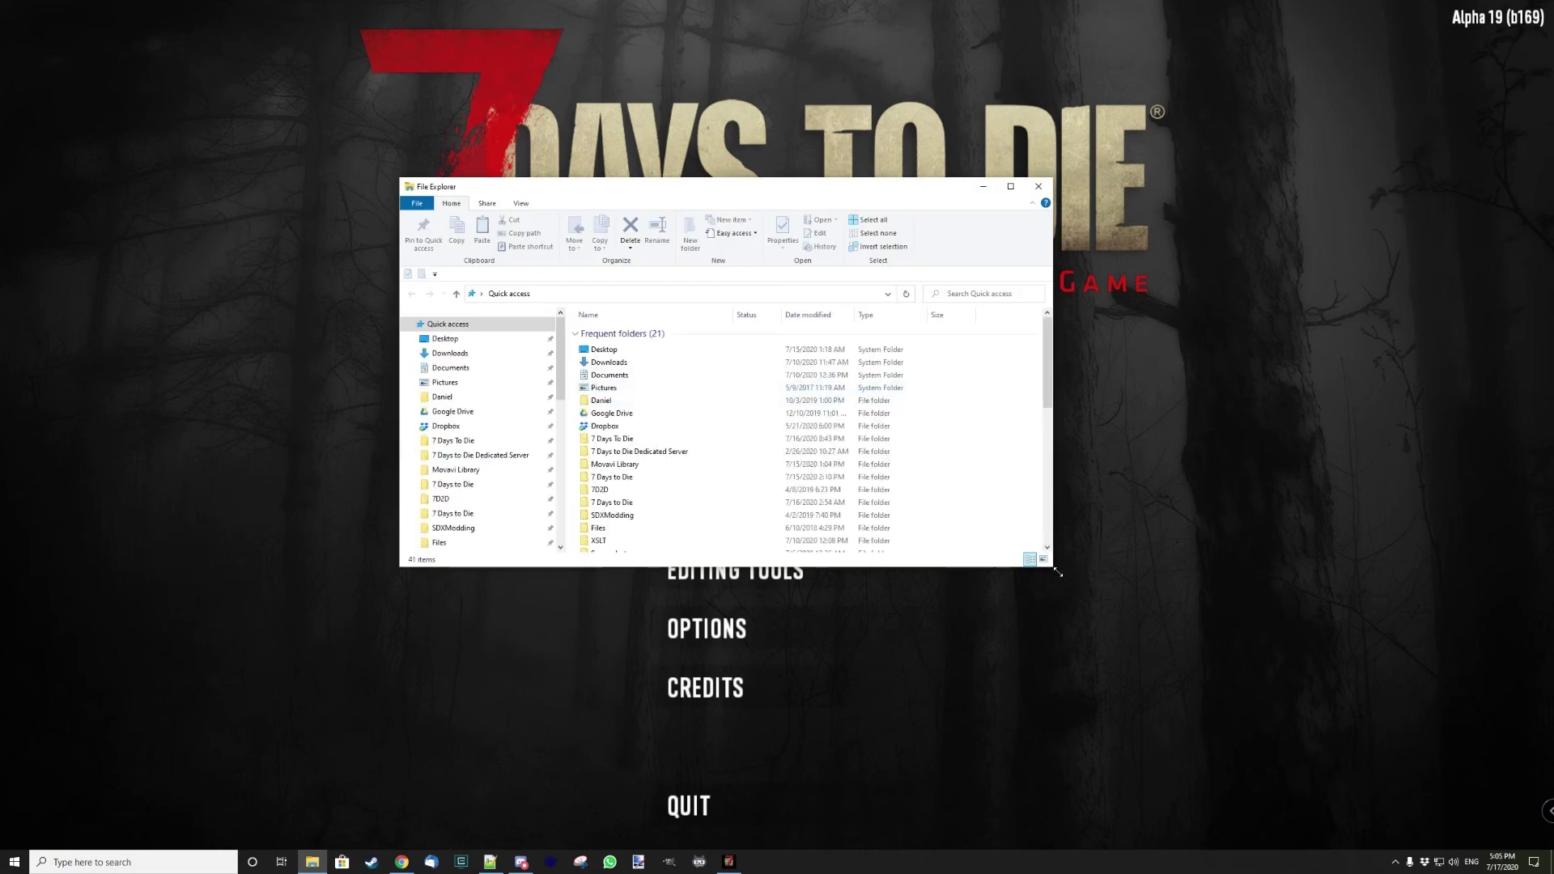
left_click_drag(1053, 567, 1137, 629)
left_click_drag(899, 186, 1002, 89)
left_click(689, 203)
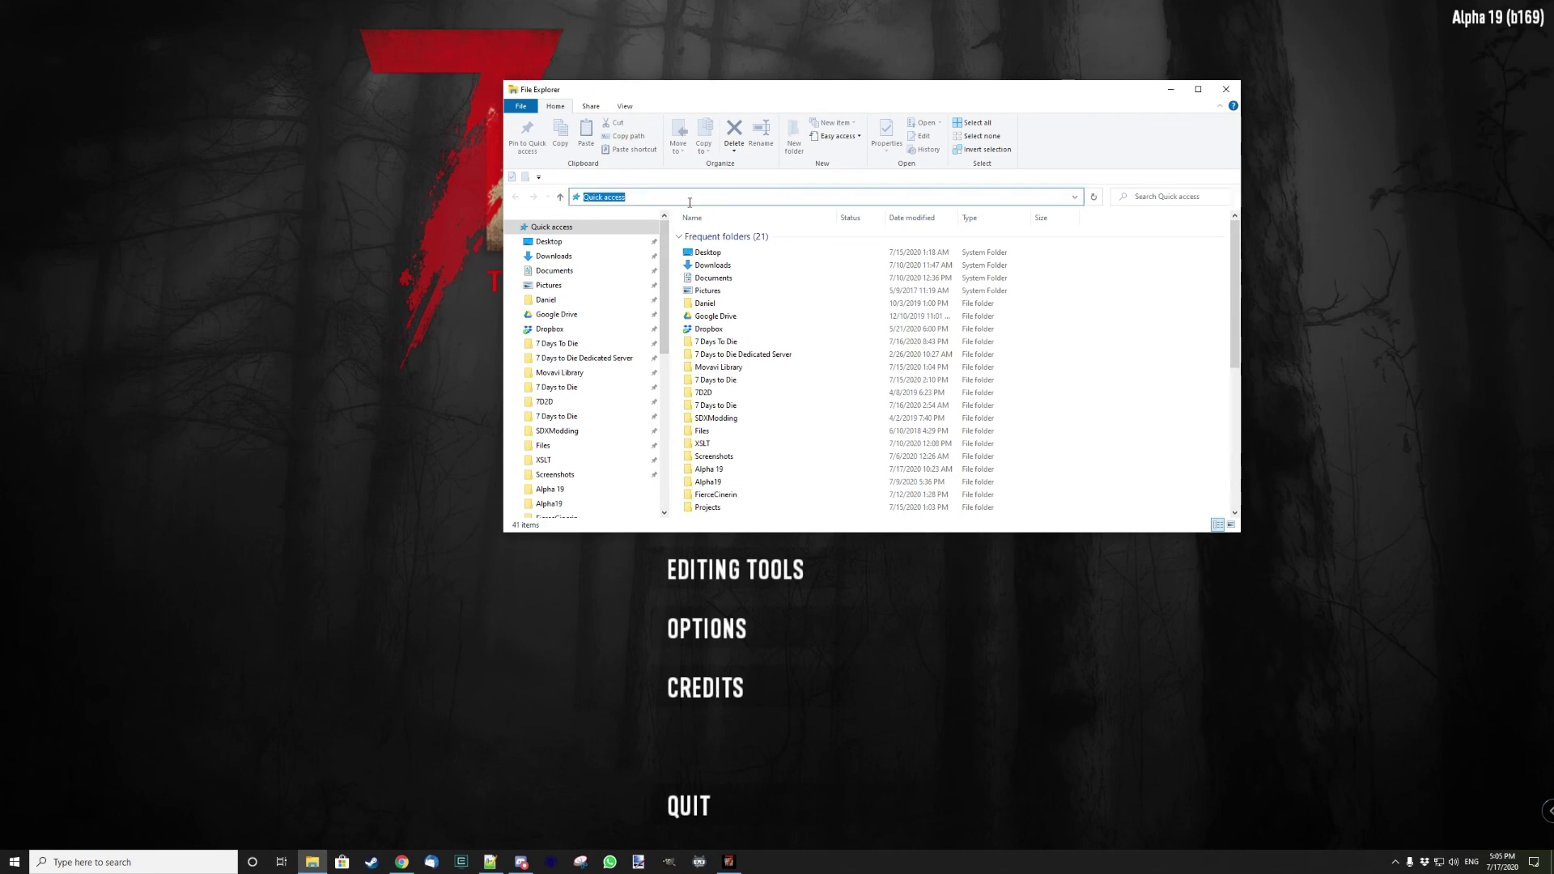
type("%APPDATA%")
key("Return")
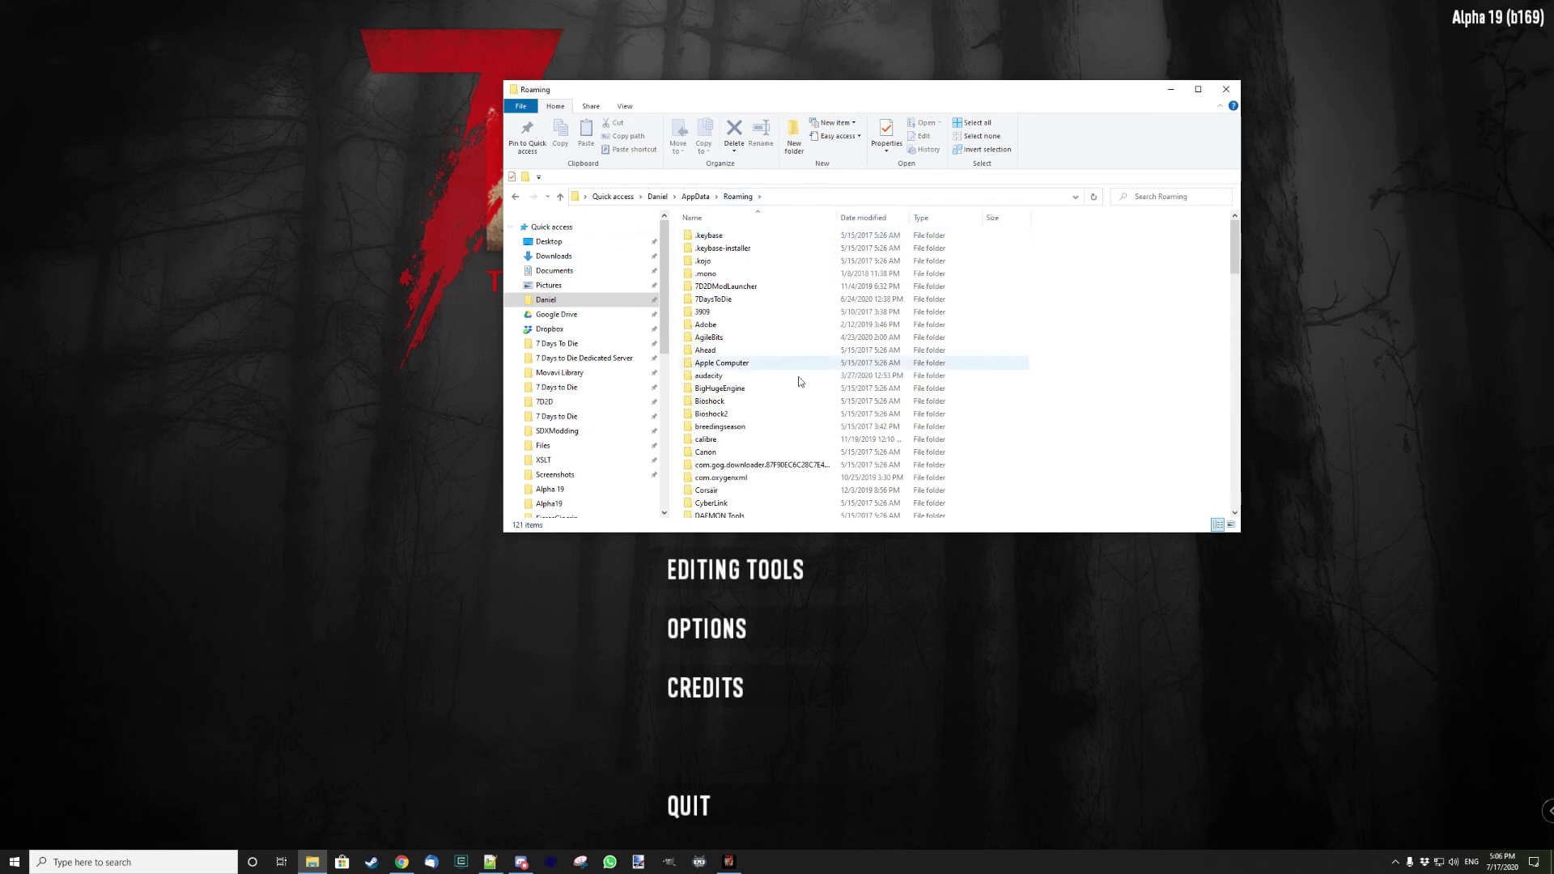
double_click(722, 301)
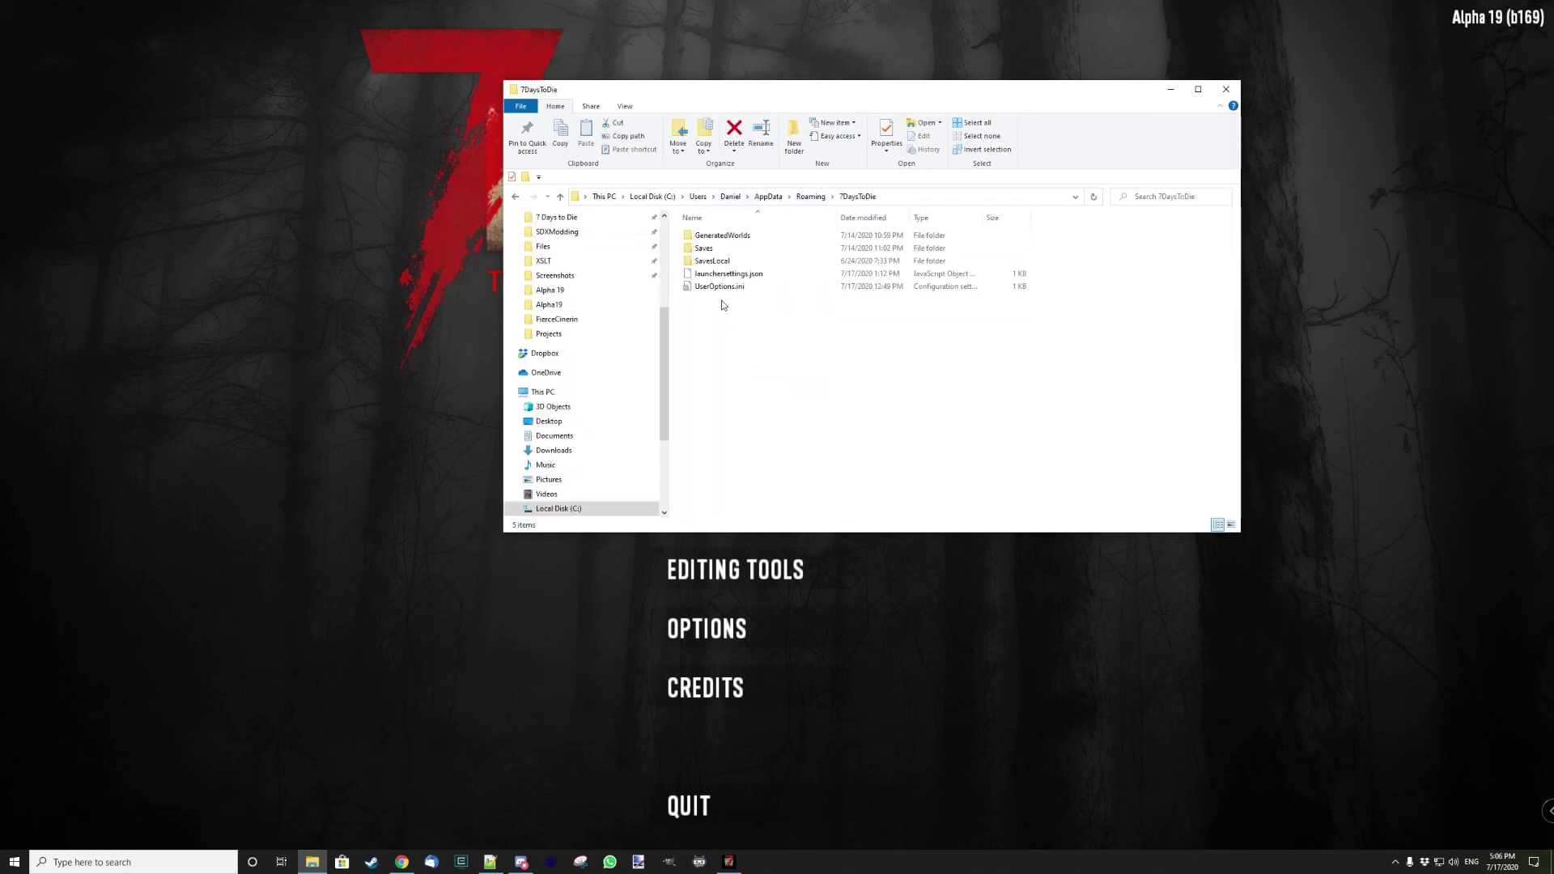
double_click(710, 250)
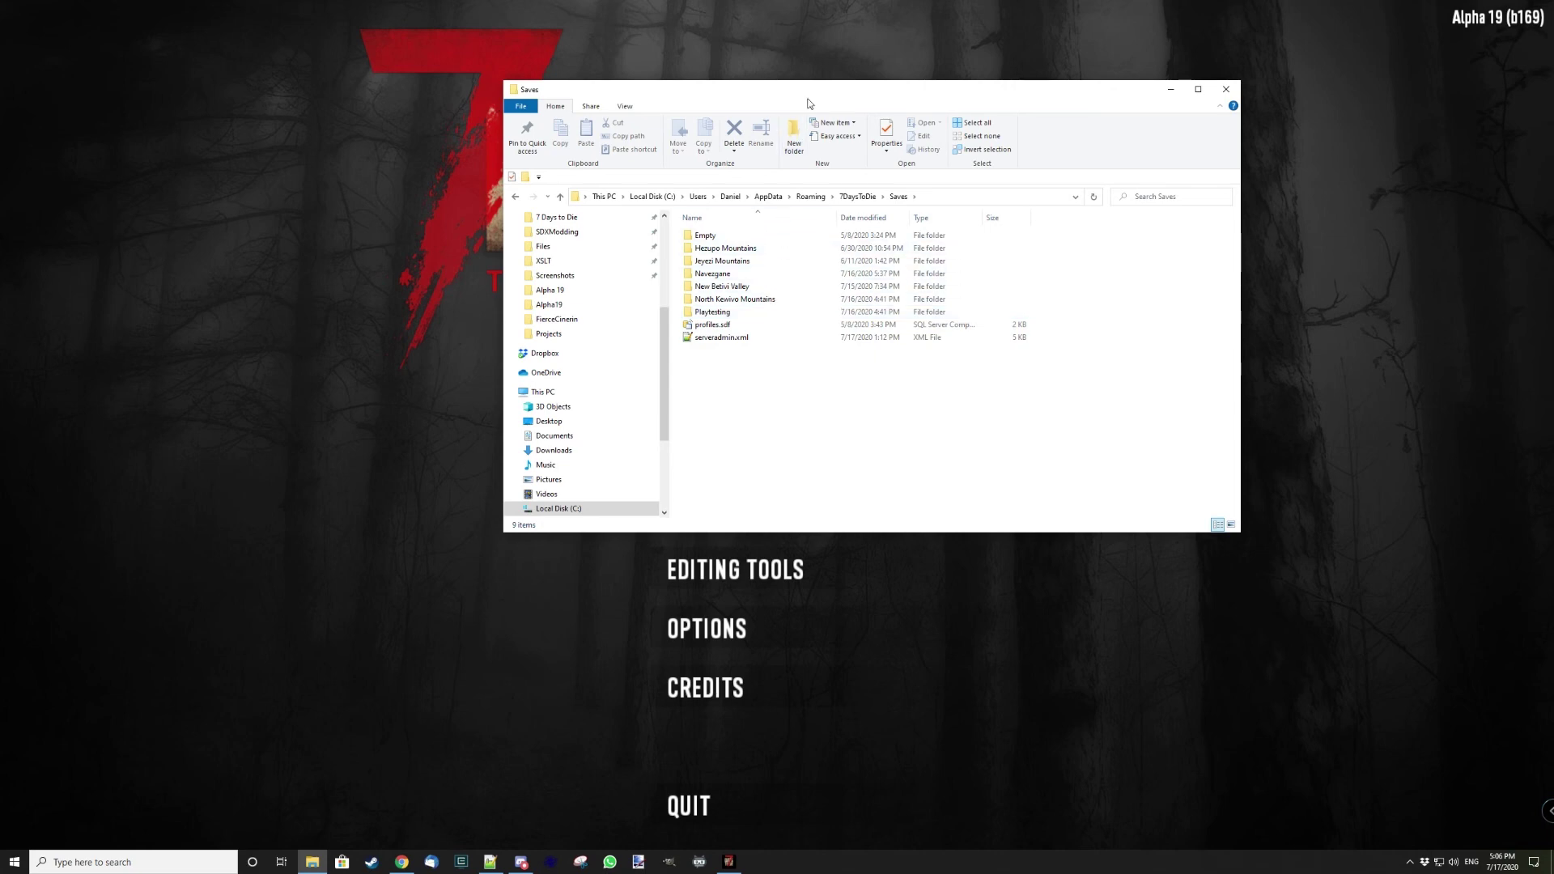
In the game, open the Continue Game list and select the b154 save
left_click_drag(838, 104, 1089, 62)
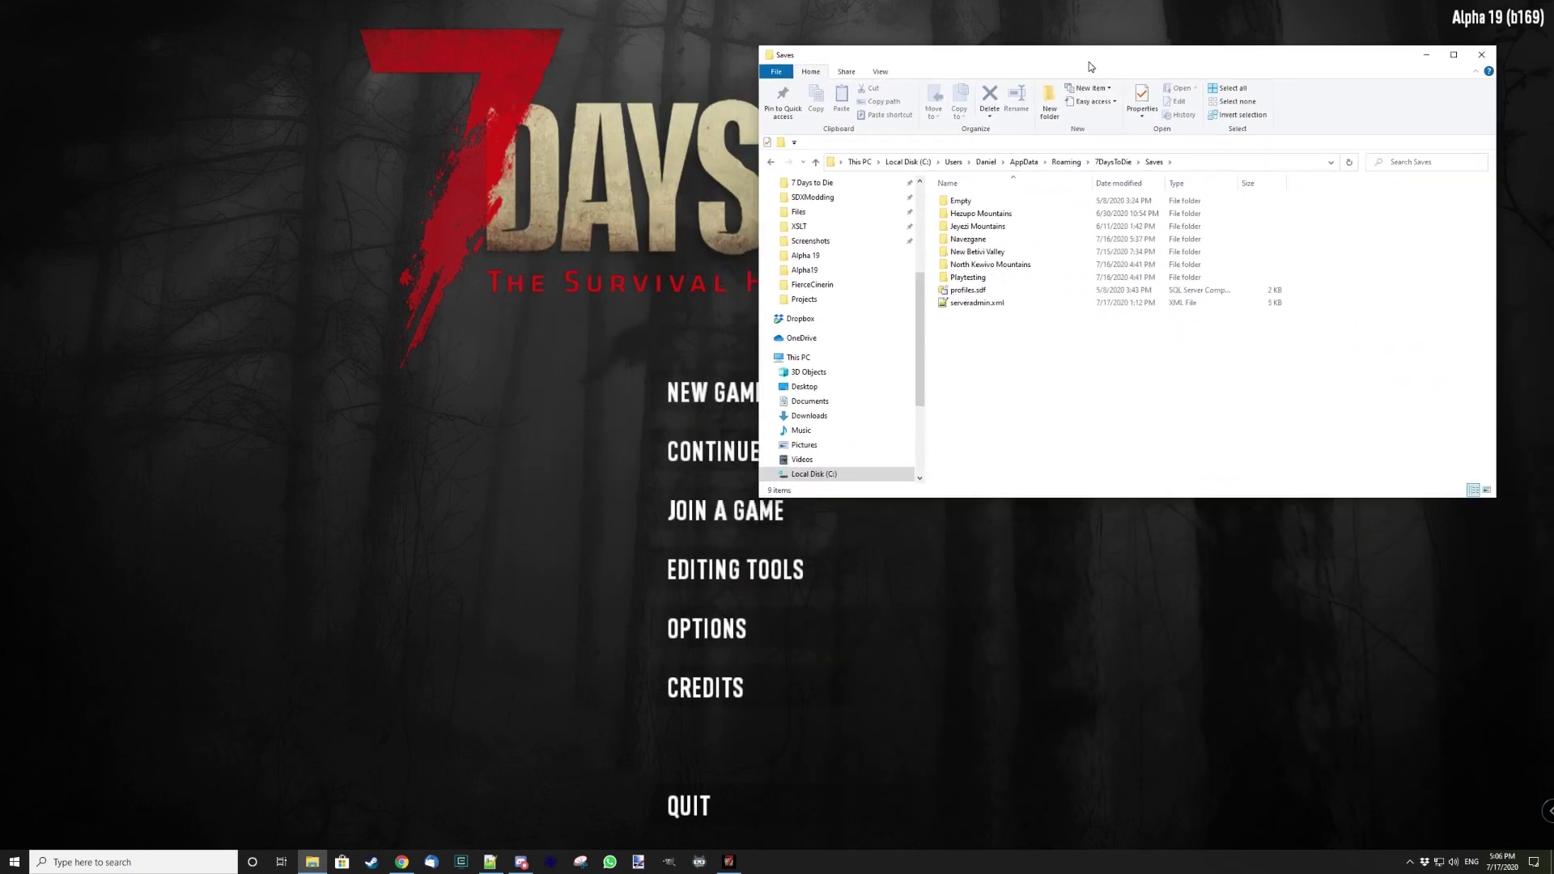
left_click(722, 460)
left_click(722, 460)
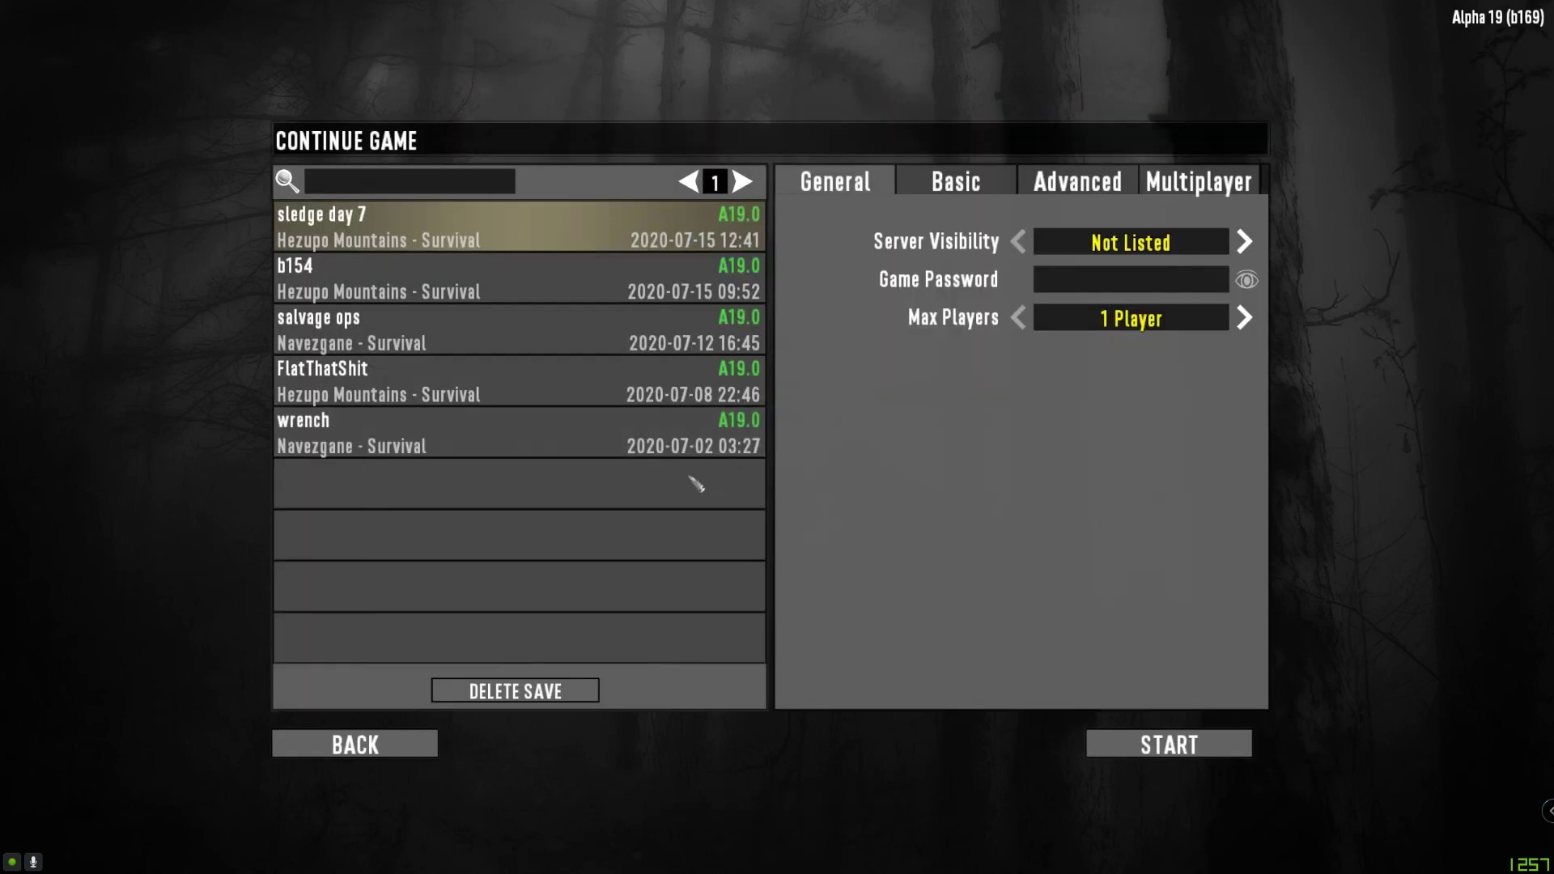
left_click(445, 290)
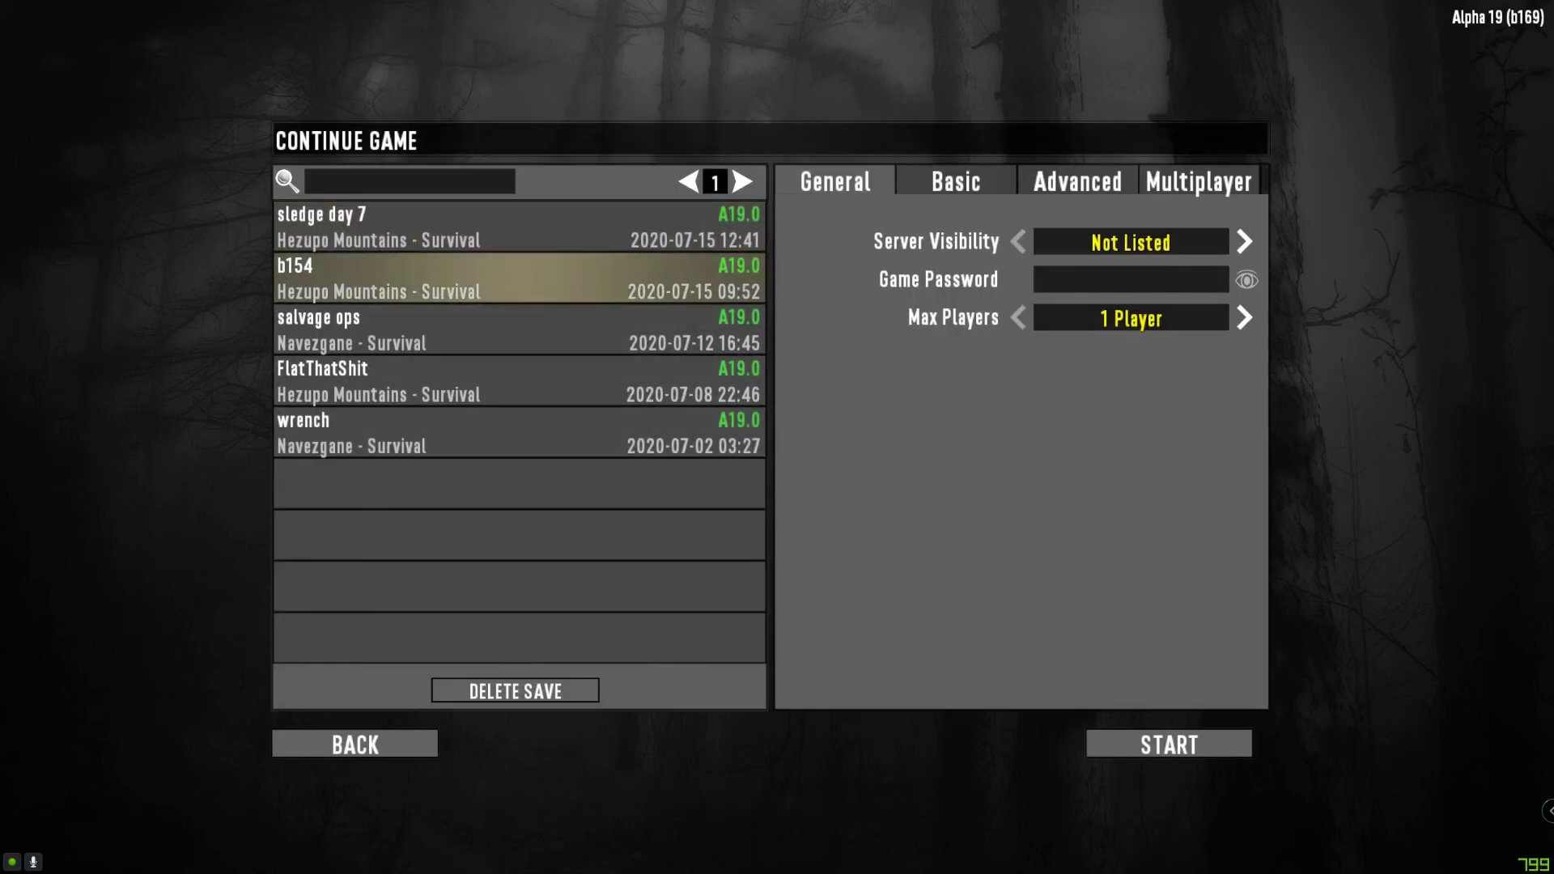
Browse into Hezupo Mountains\b154 to view its 12 save files, then return to Hezupo Mountains
key("alt+Tab")
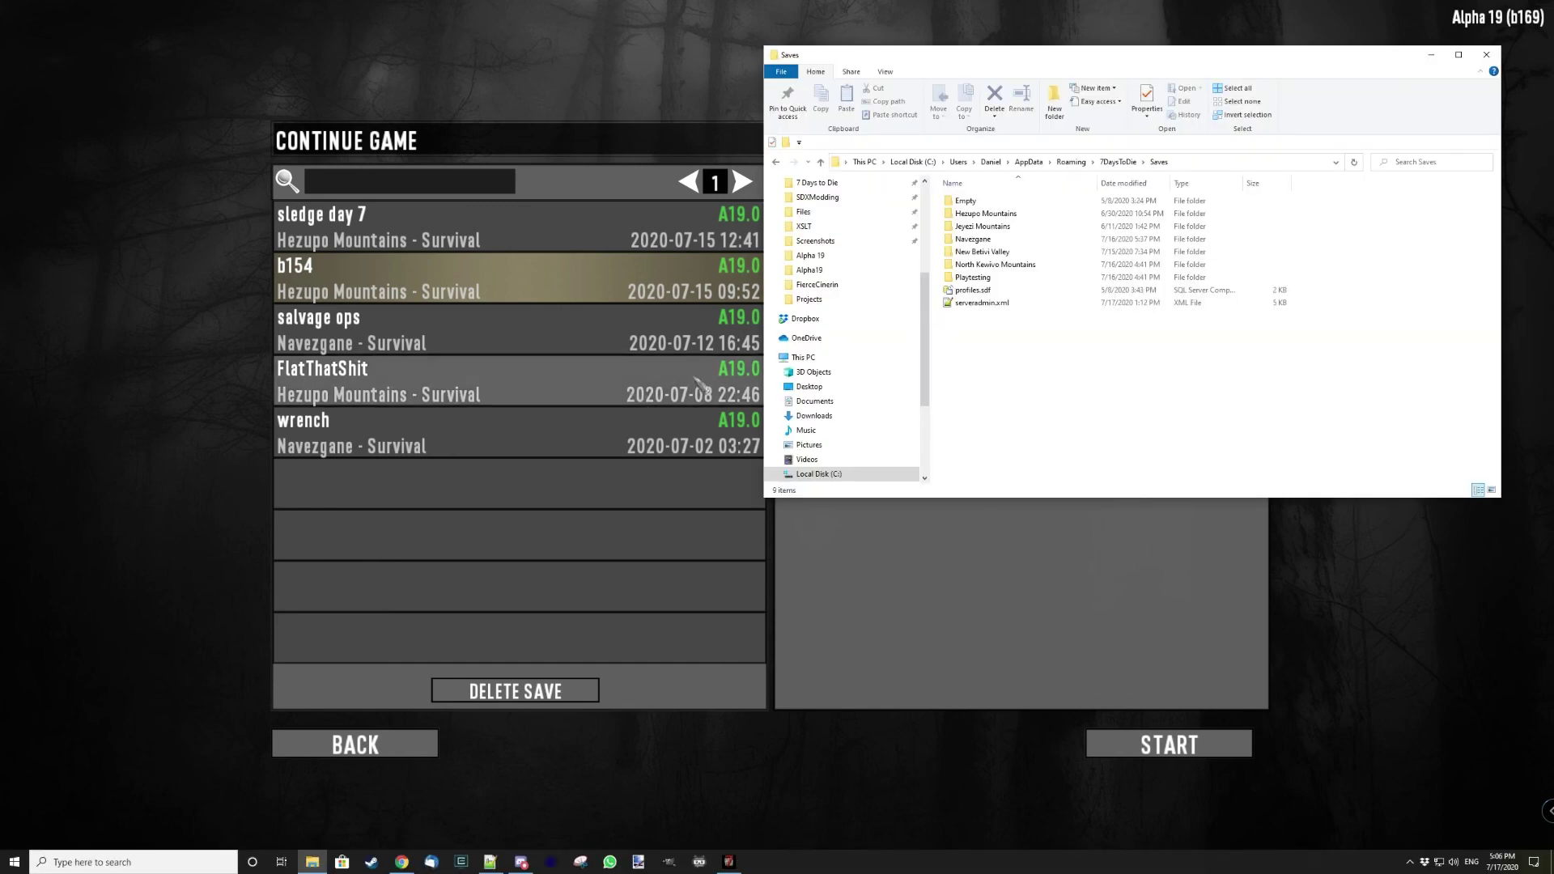
left_click_drag(1202, 69, 952, 76)
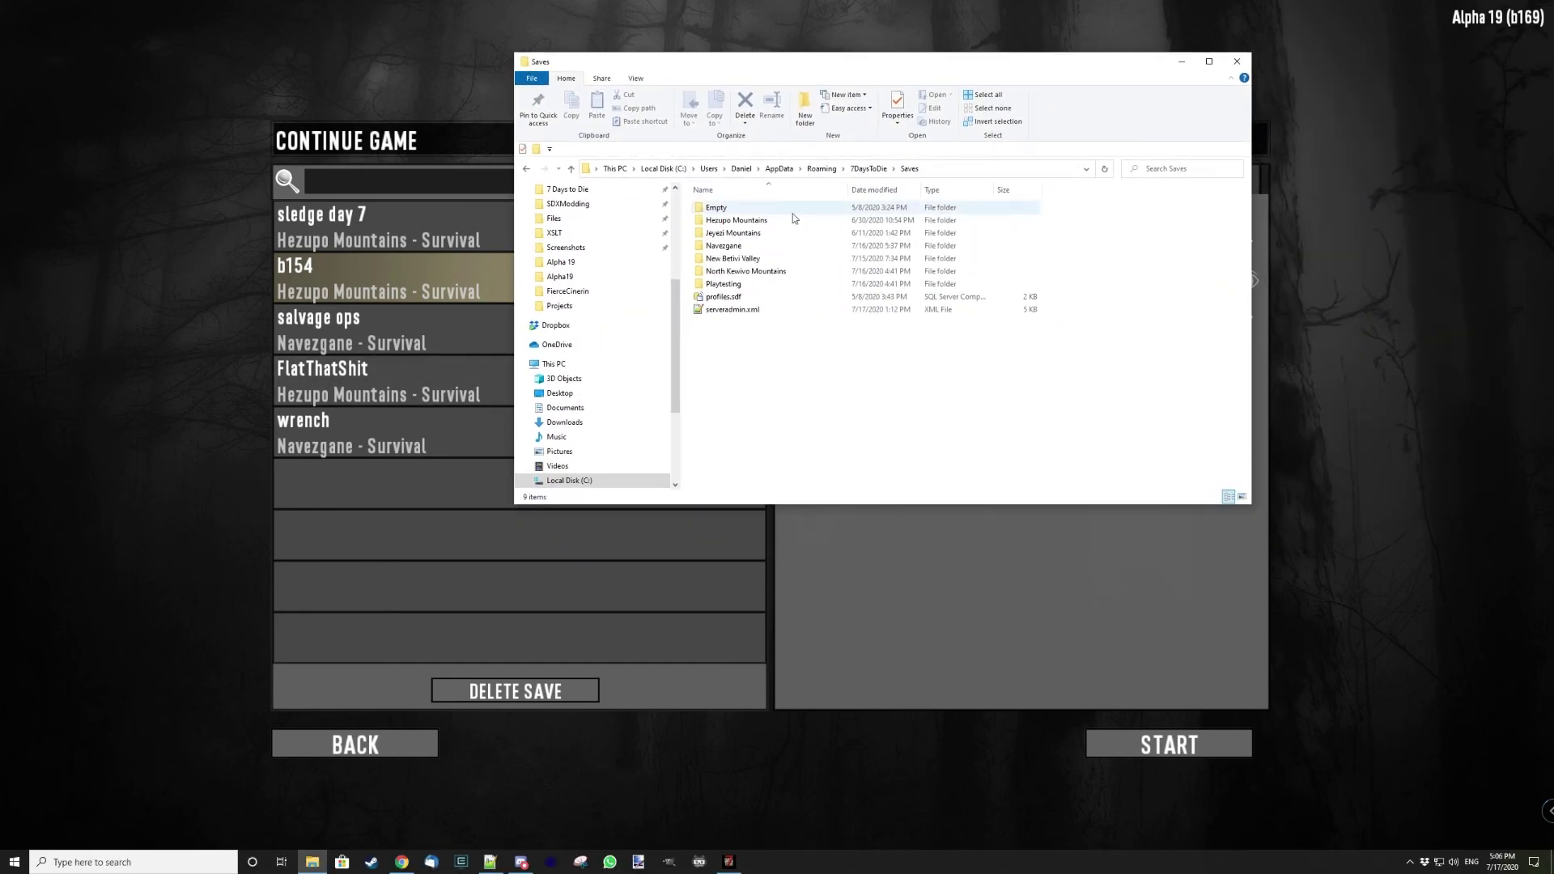
left_click(739, 223)
double_click(739, 221)
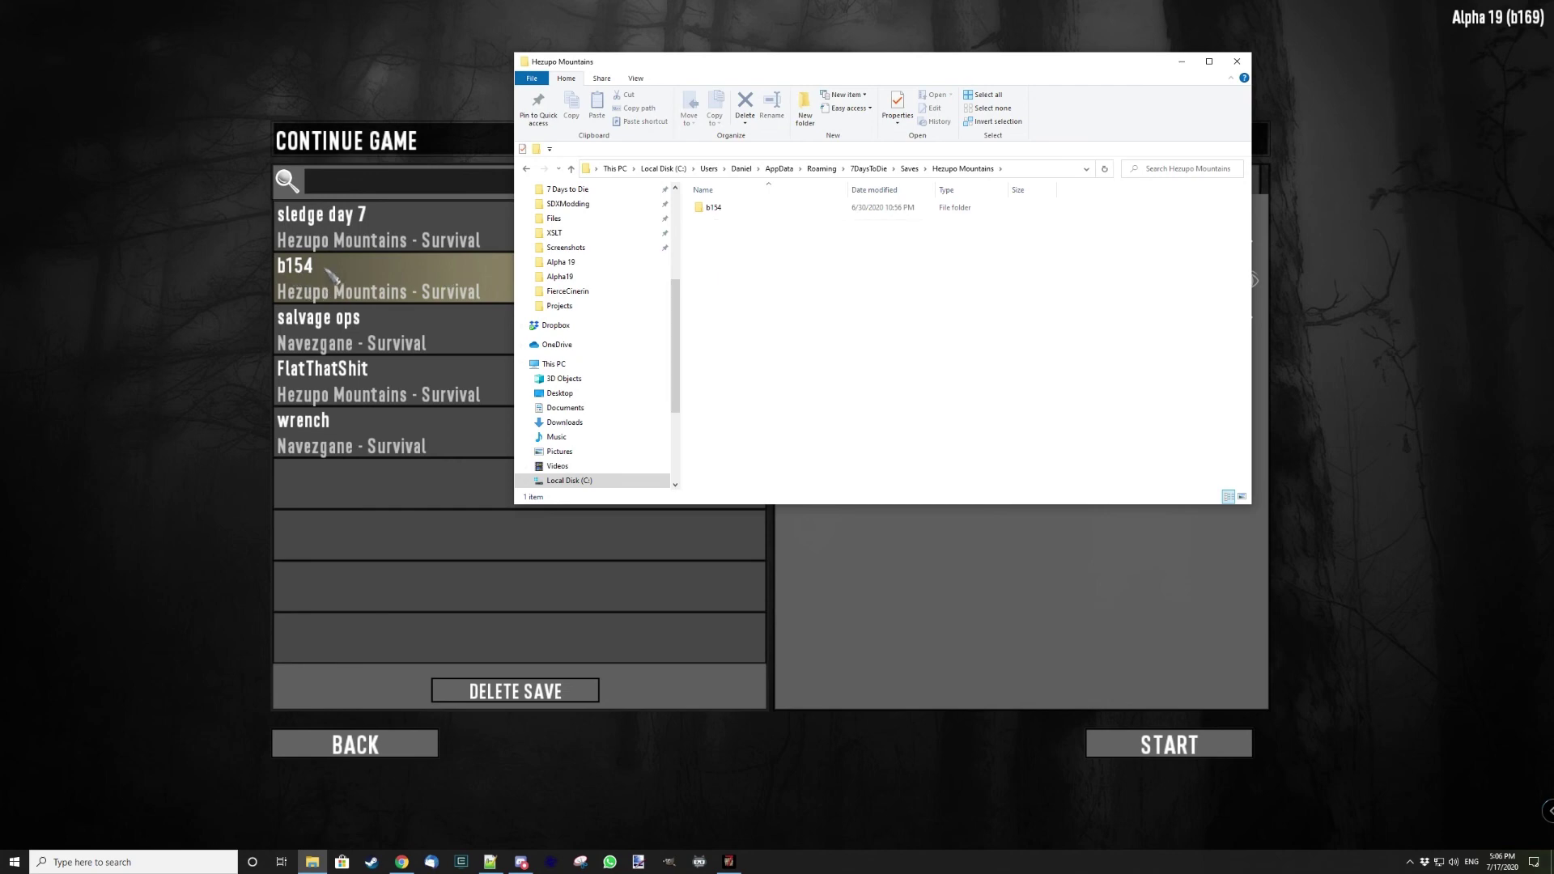
double_click(732, 210)
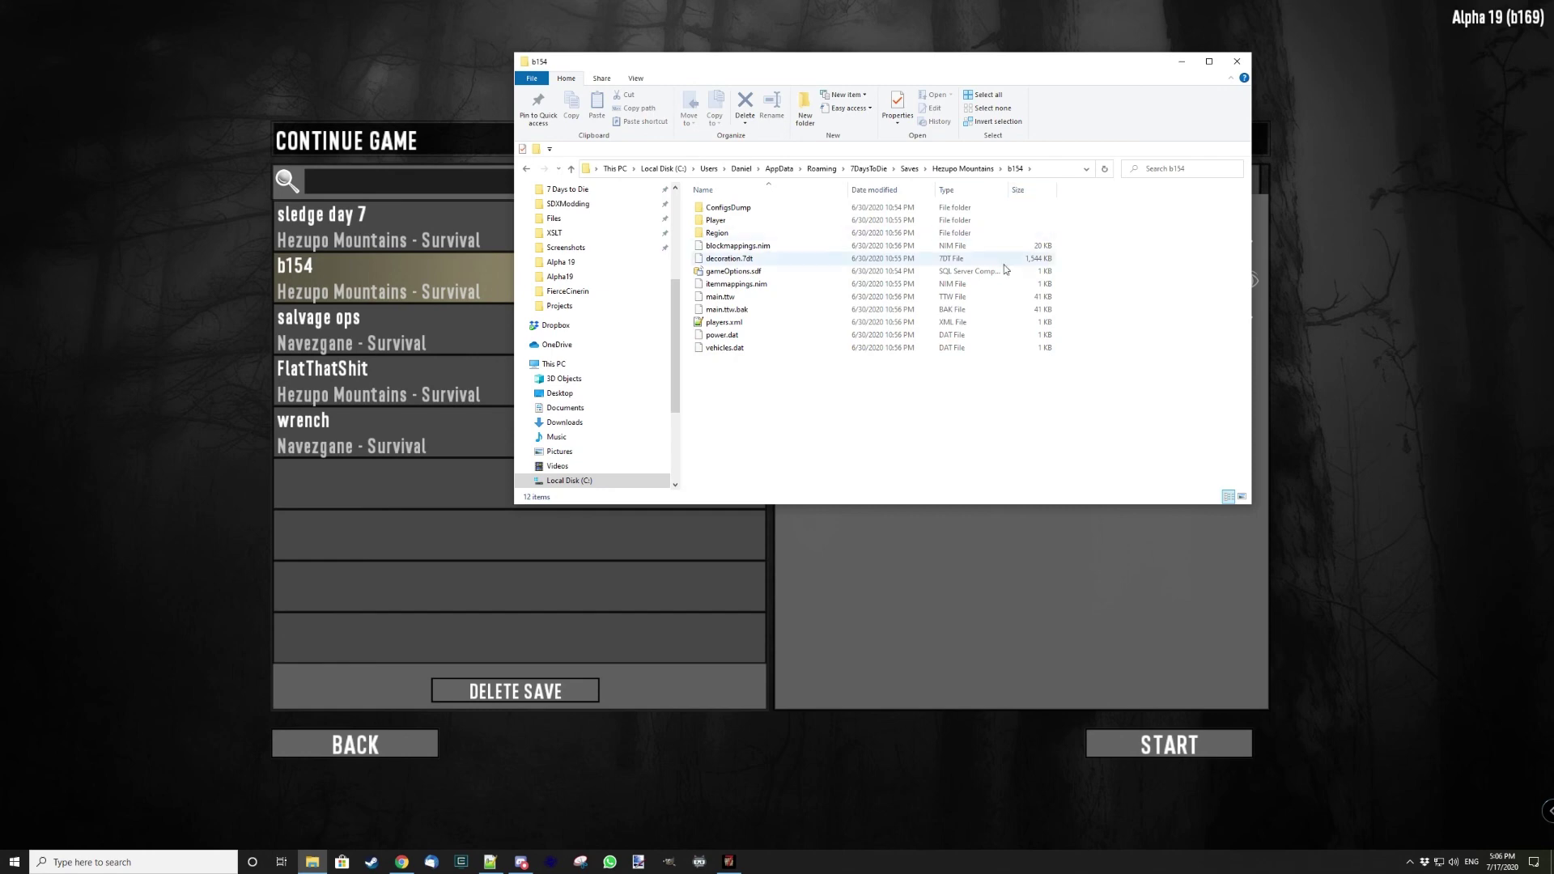
left_click(961, 170)
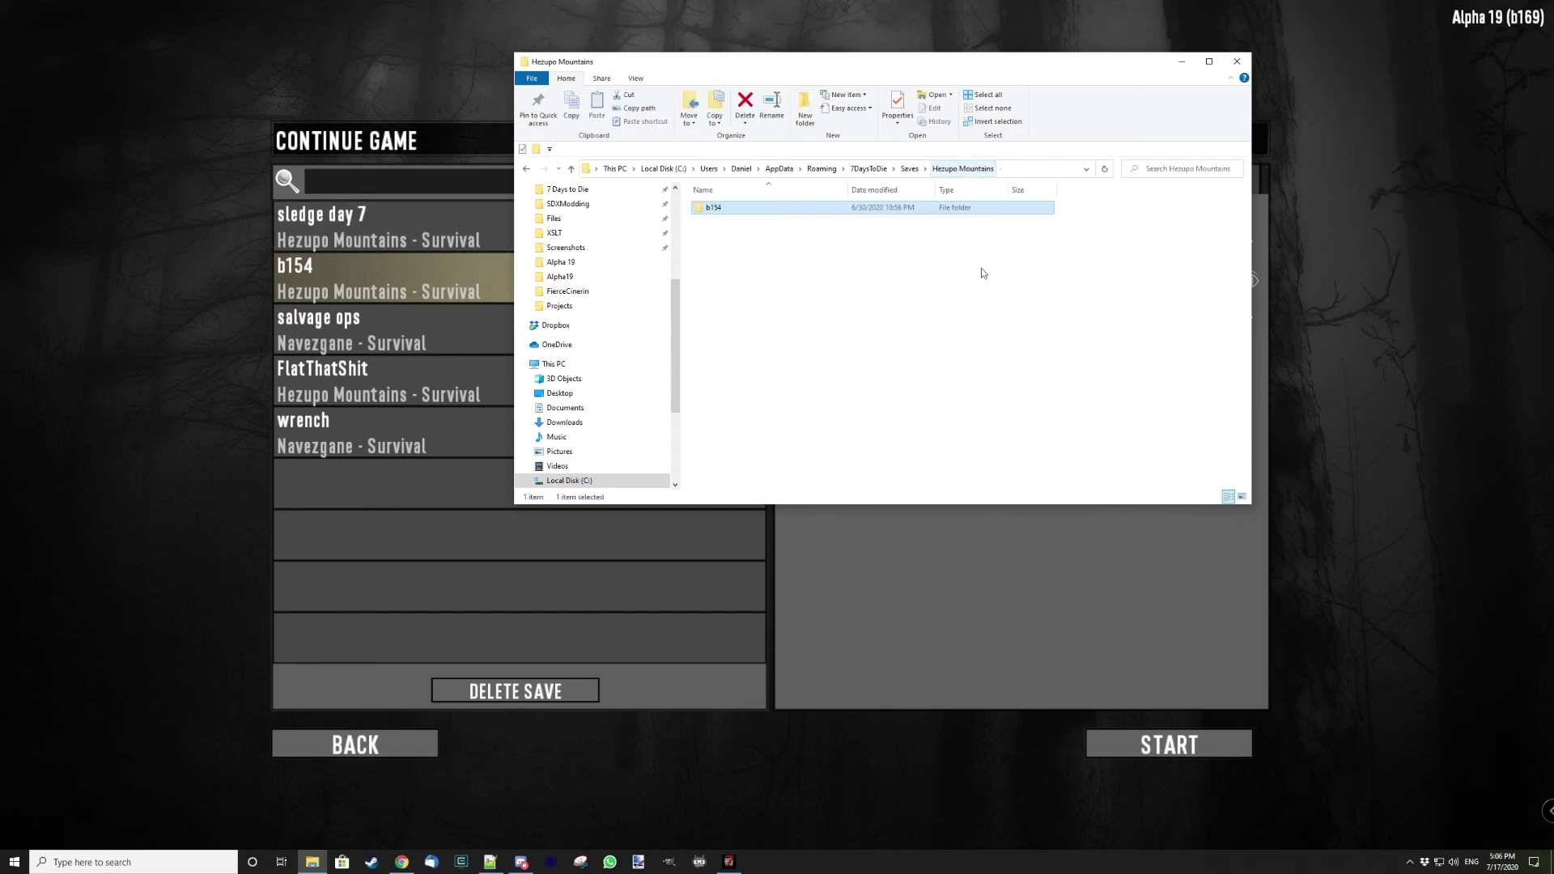
Copy the b154 folder and paste it to create 'b154 - Copy' in Hezupo Mountains
left_click(722, 212)
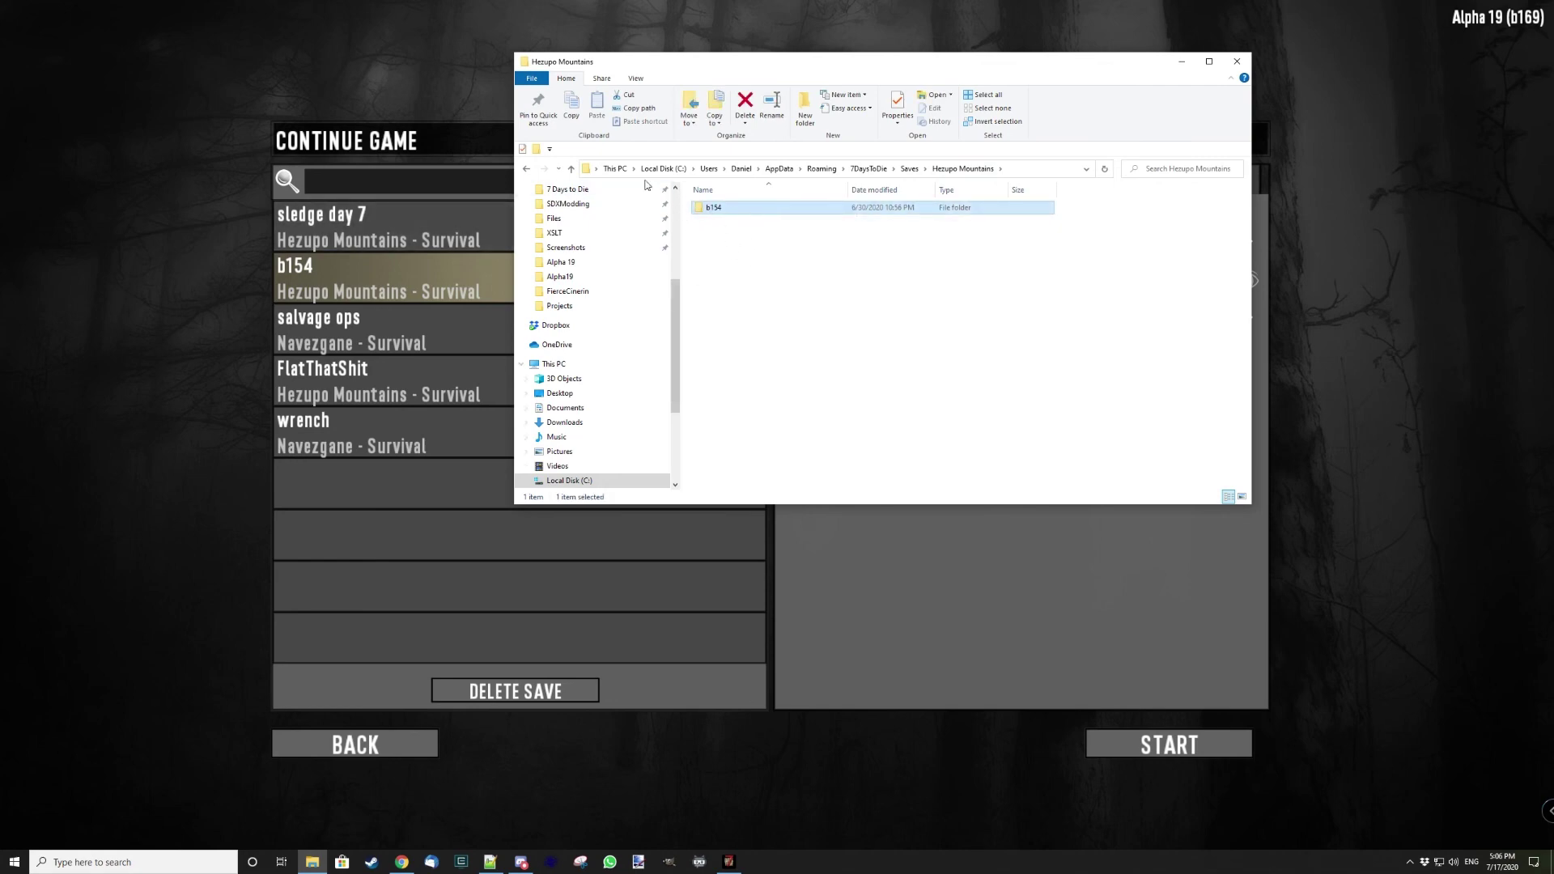
left_click(575, 102)
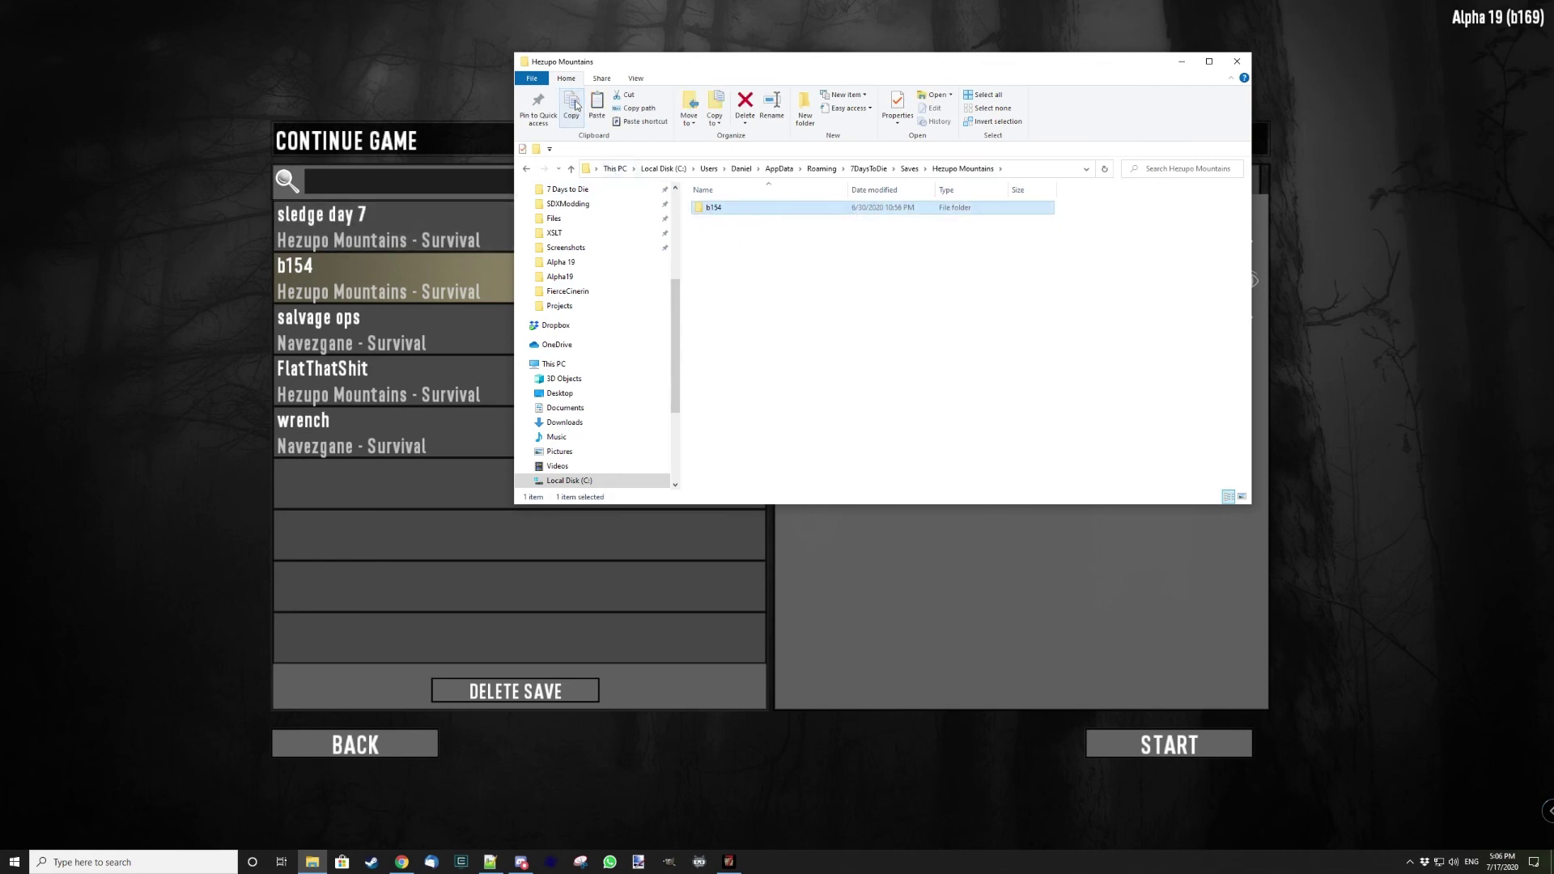
left_click(753, 253)
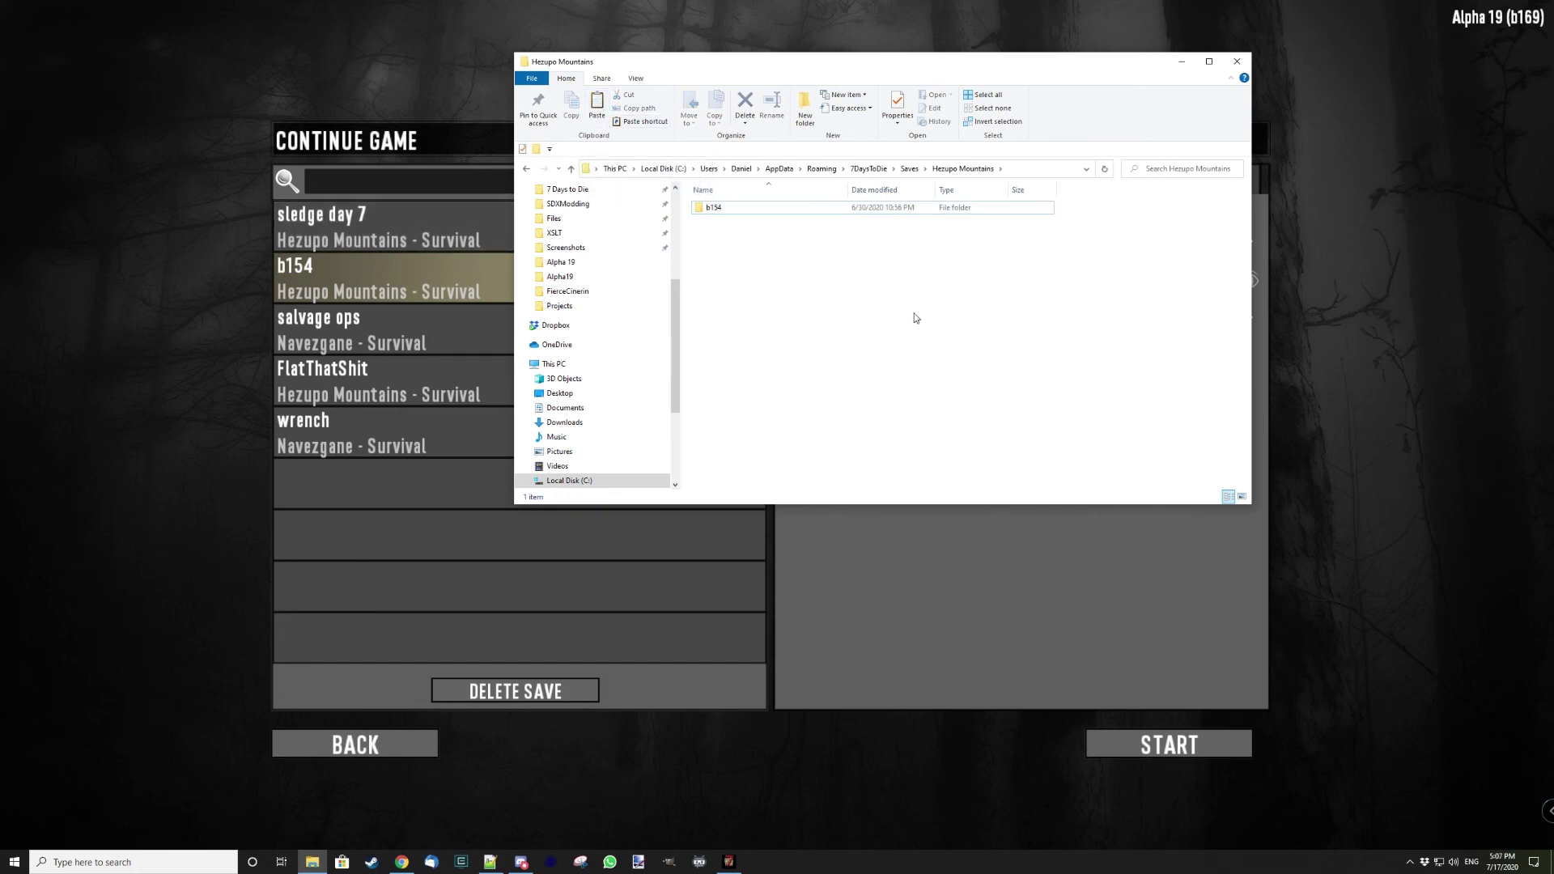
key("ctrl+v")
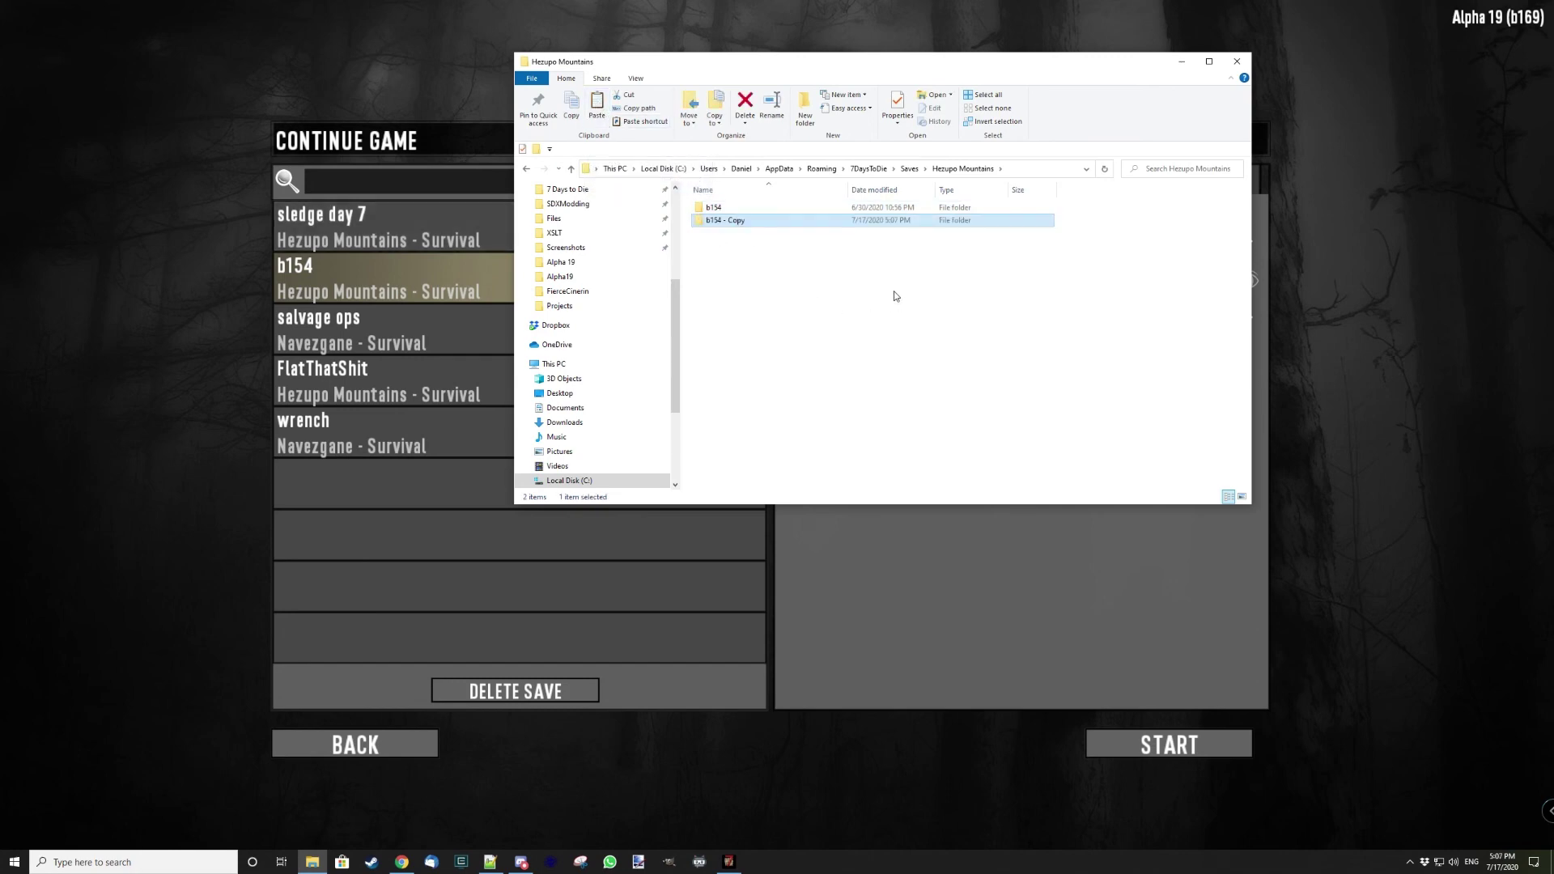
Copy the original b154 folder once more for another backup
left_click(732, 209)
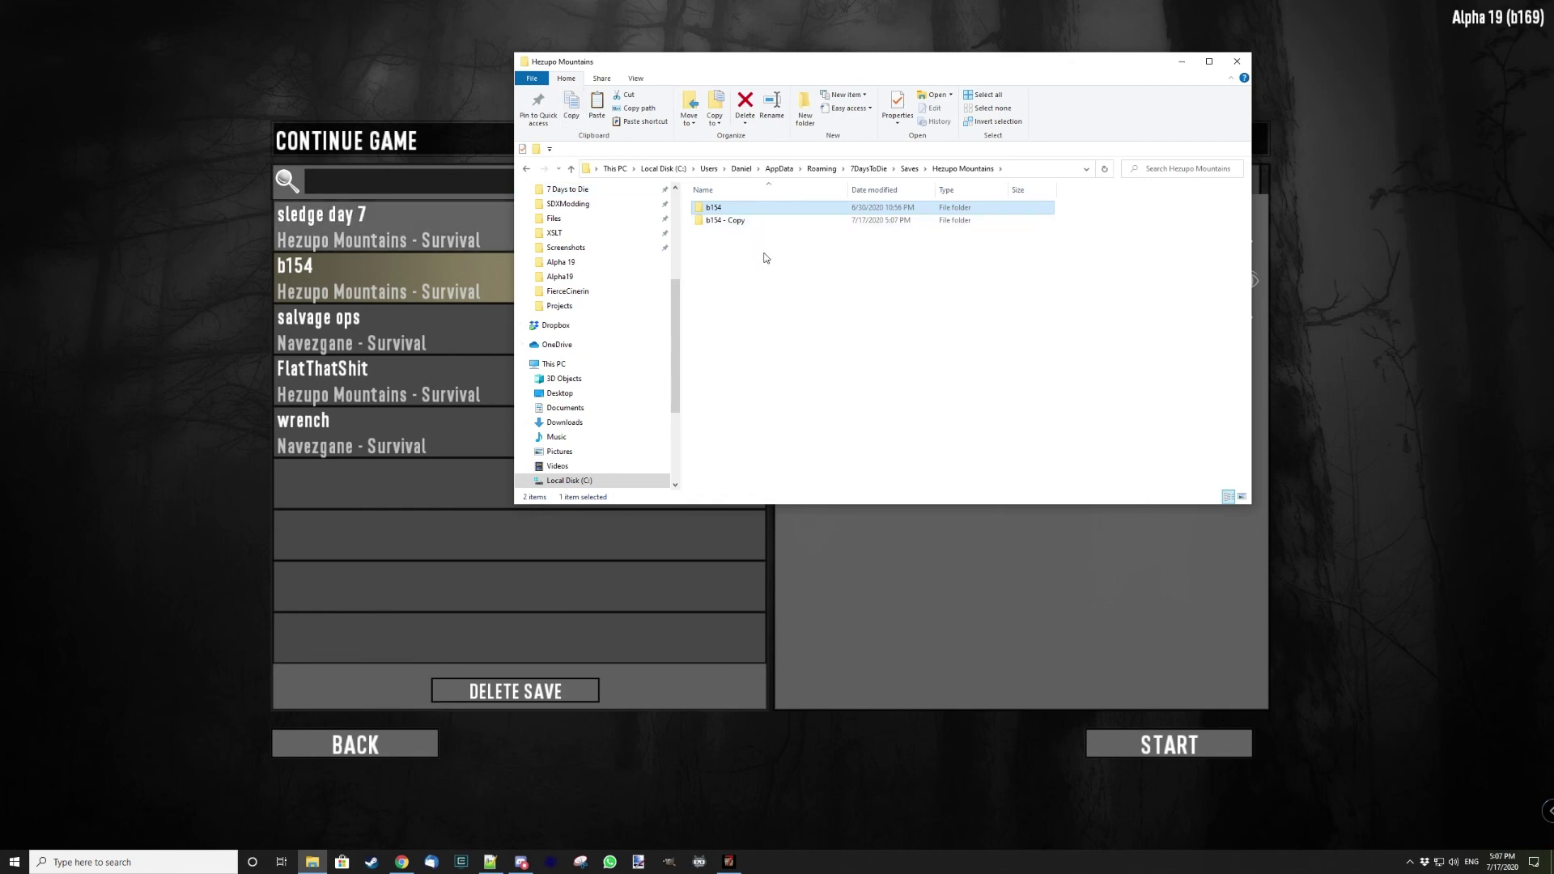
left_click(572, 109)
left_click(797, 316)
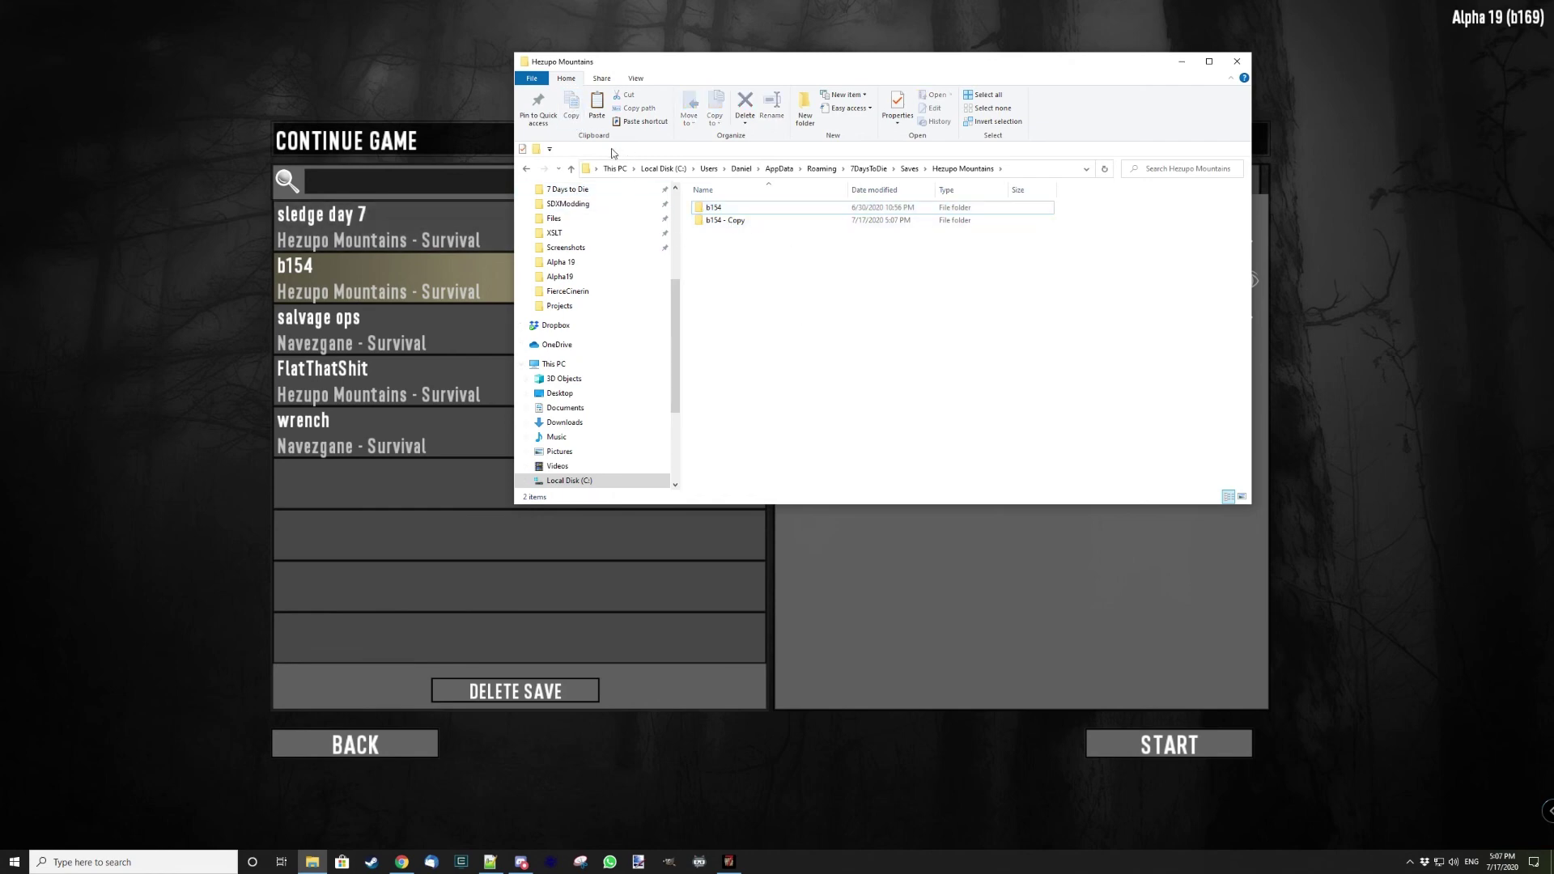
Paste a second backup folder, 'b154 - Copy (2)', into Hezupo Mountains
left_click(596, 107)
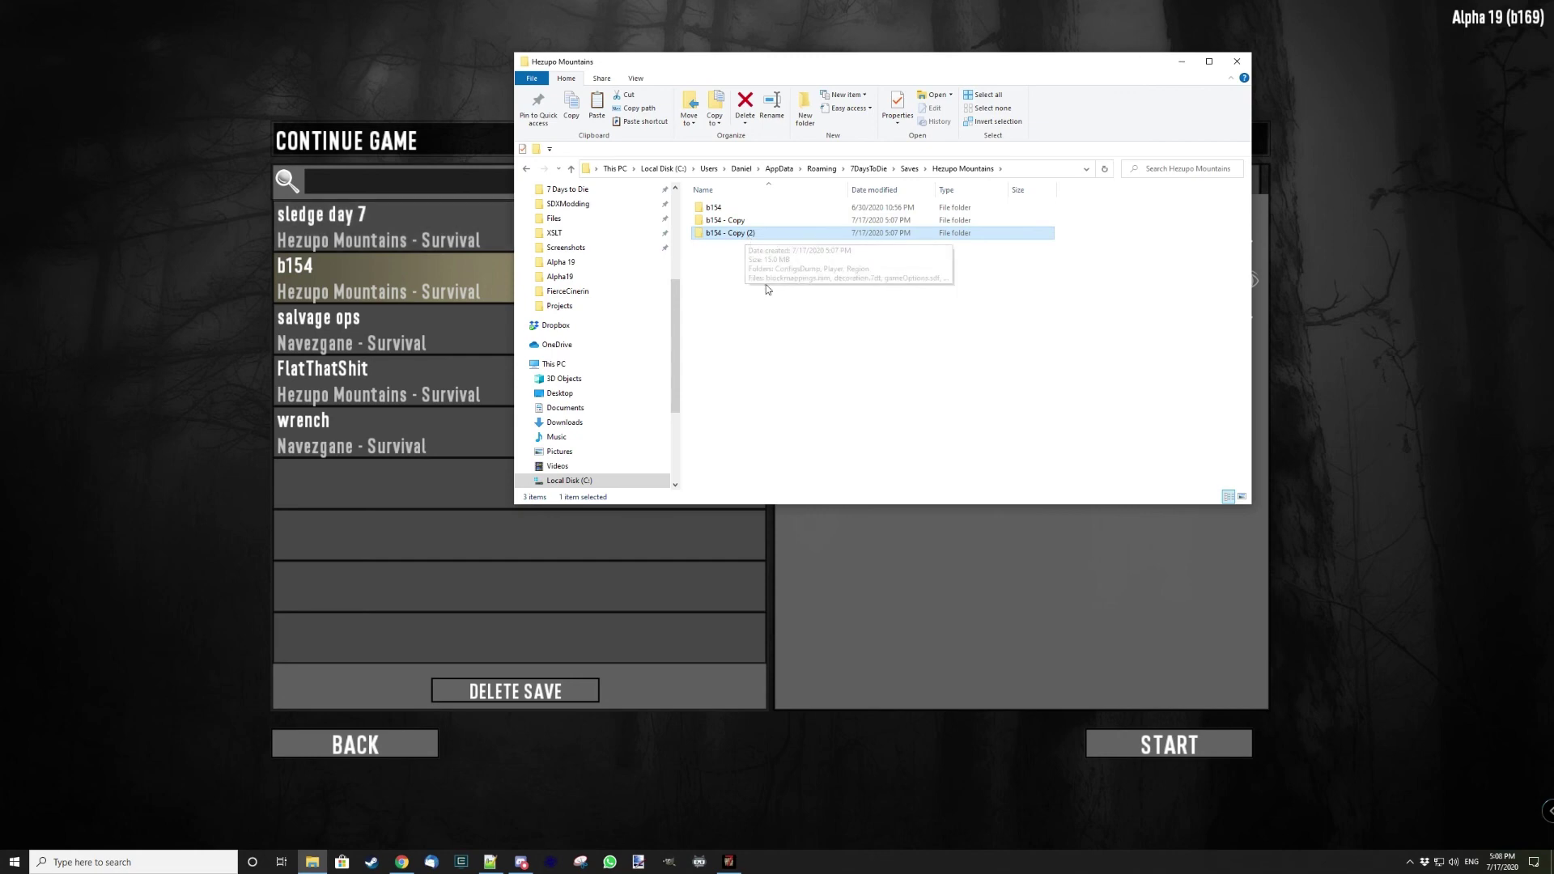
left_click(721, 208)
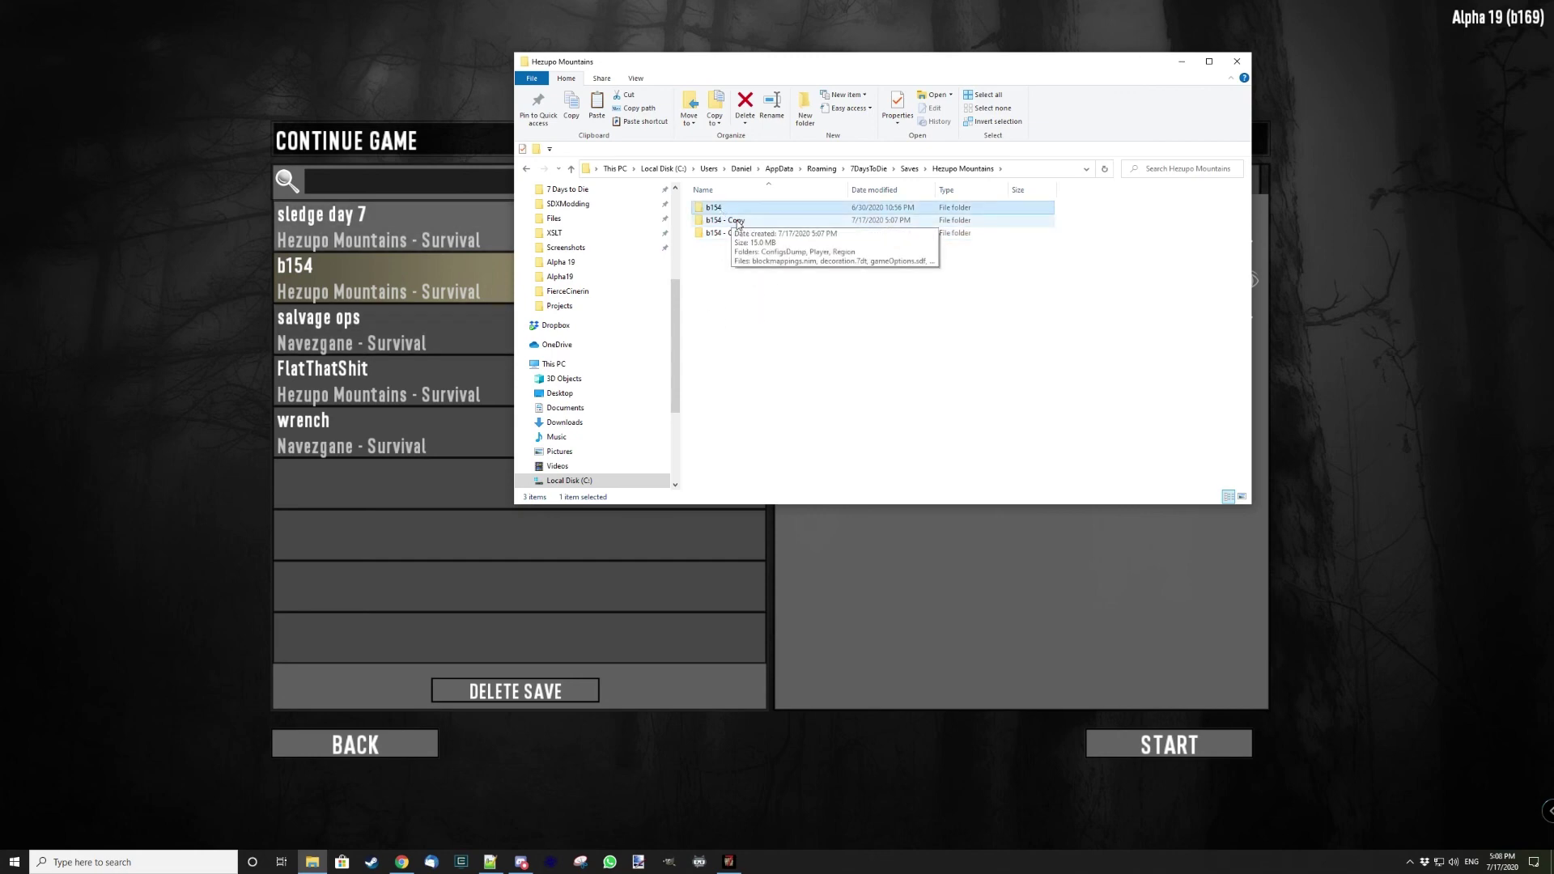
Delete the old 'b154 - Copy' and paste a fresh copy of b154 in its place
left_click(737, 222)
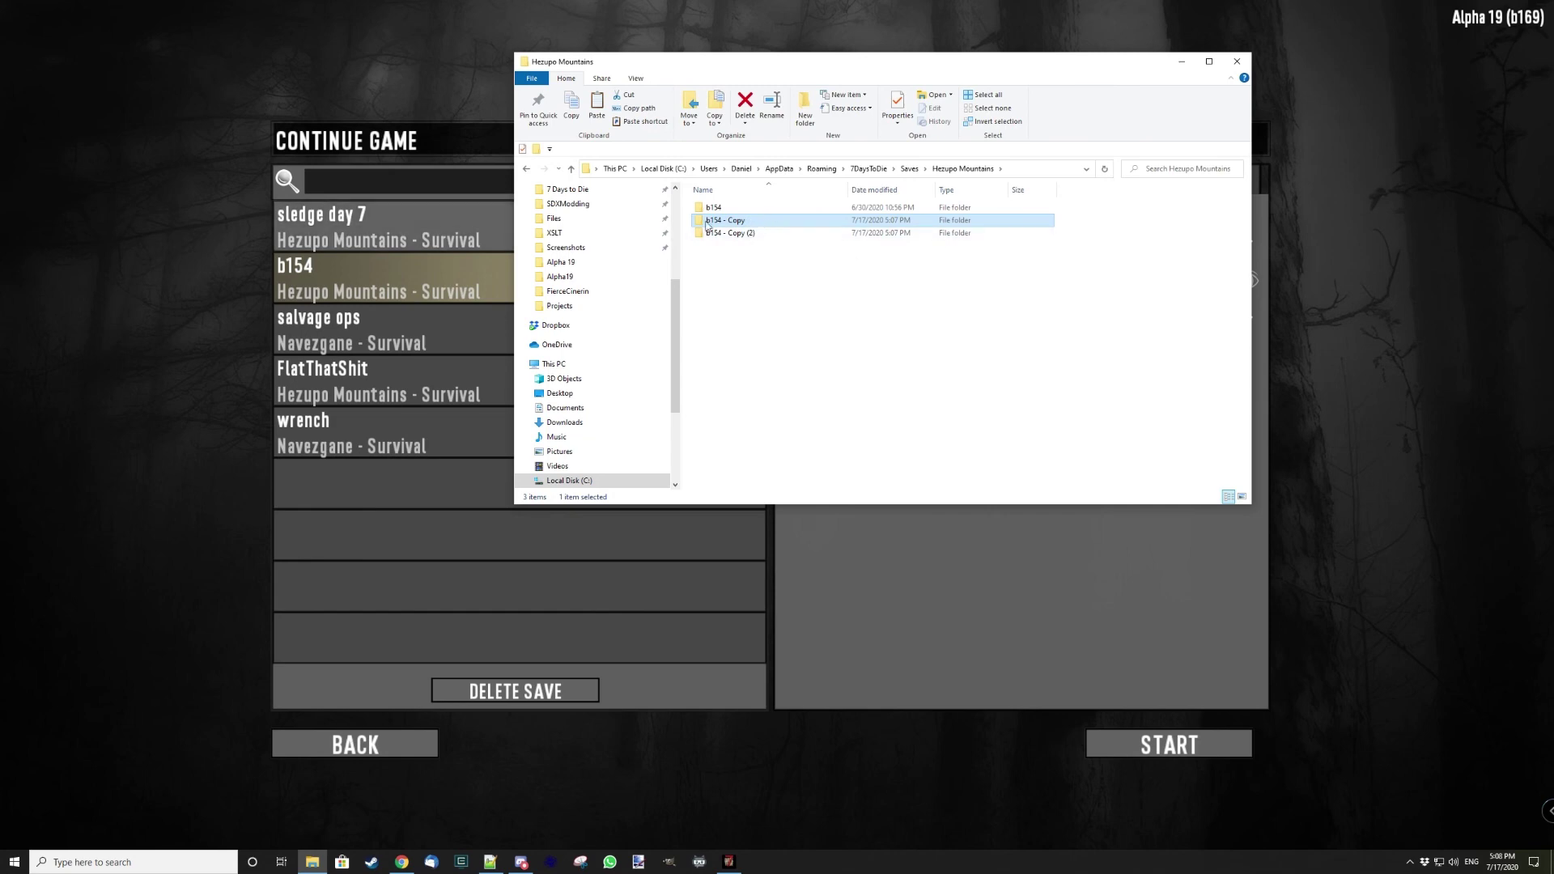
left_click(745, 101)
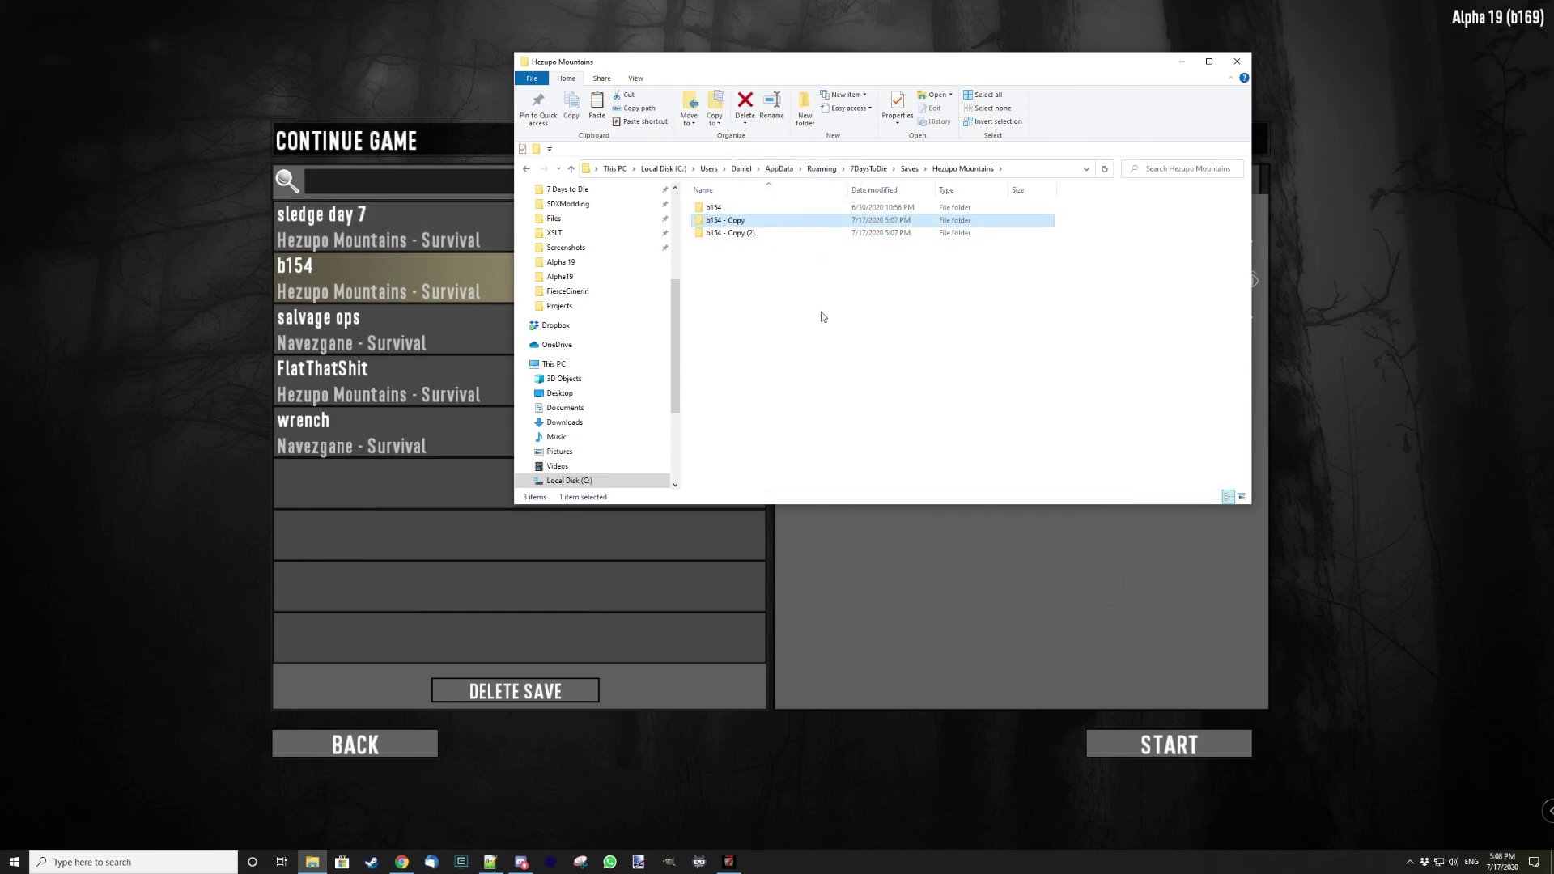
left_click(726, 207)
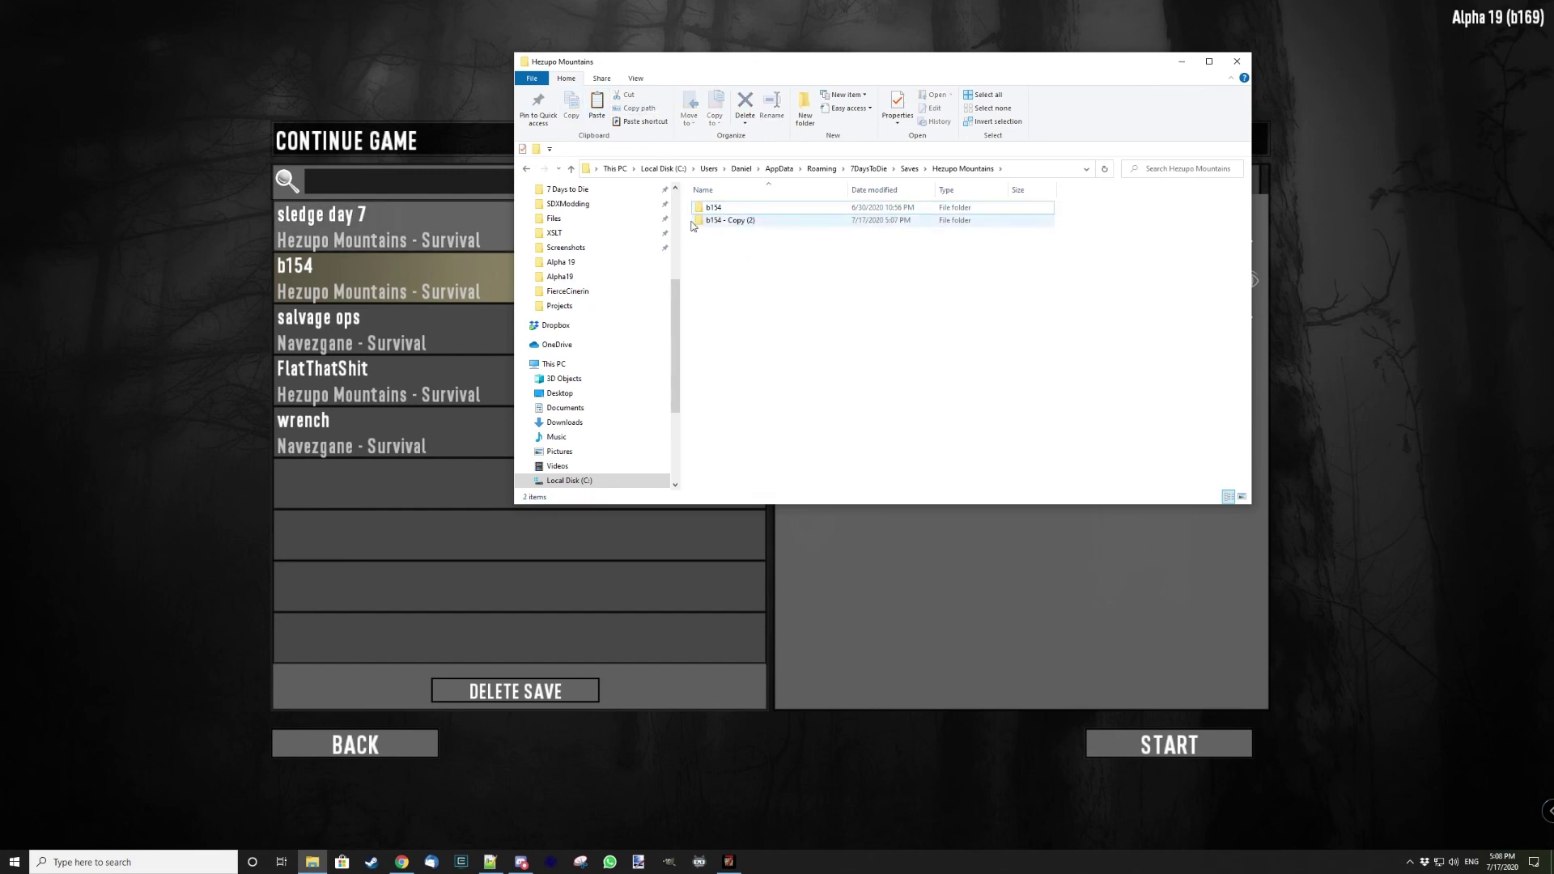
left_click(949, 269)
key("ctrl+v")
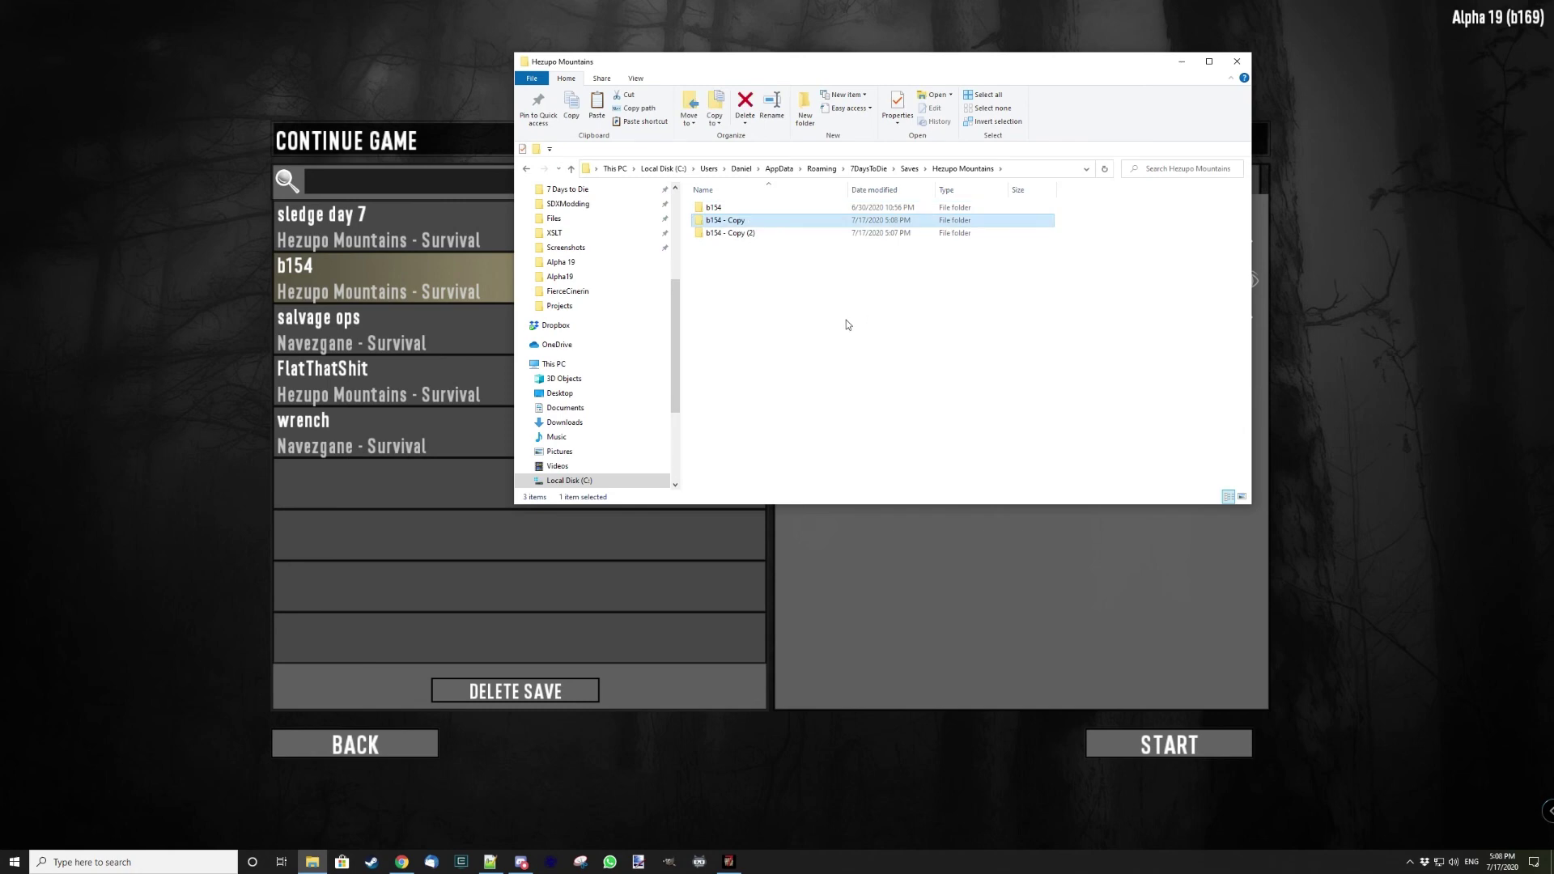